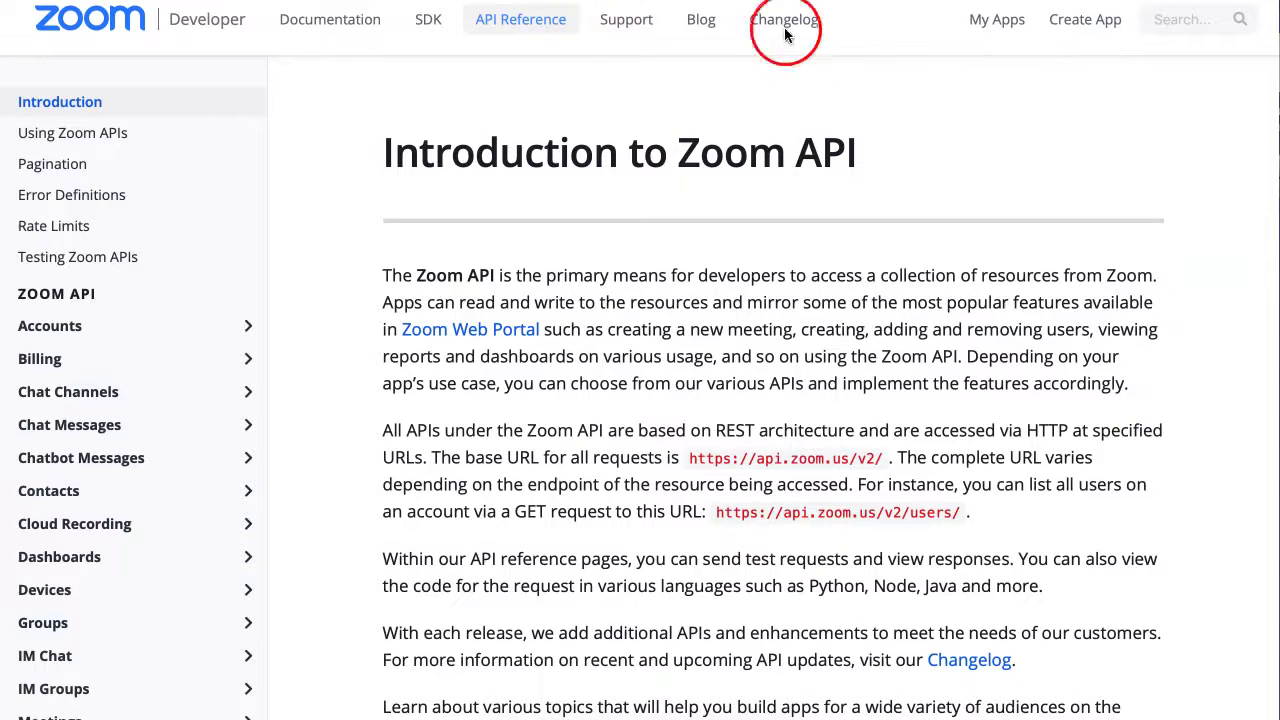
Step: Sign in to Zoom App Marketplace with a Google account and reach the Created Apps dashboard
{"action": "left_click", "coordinate": [1005, 22]}
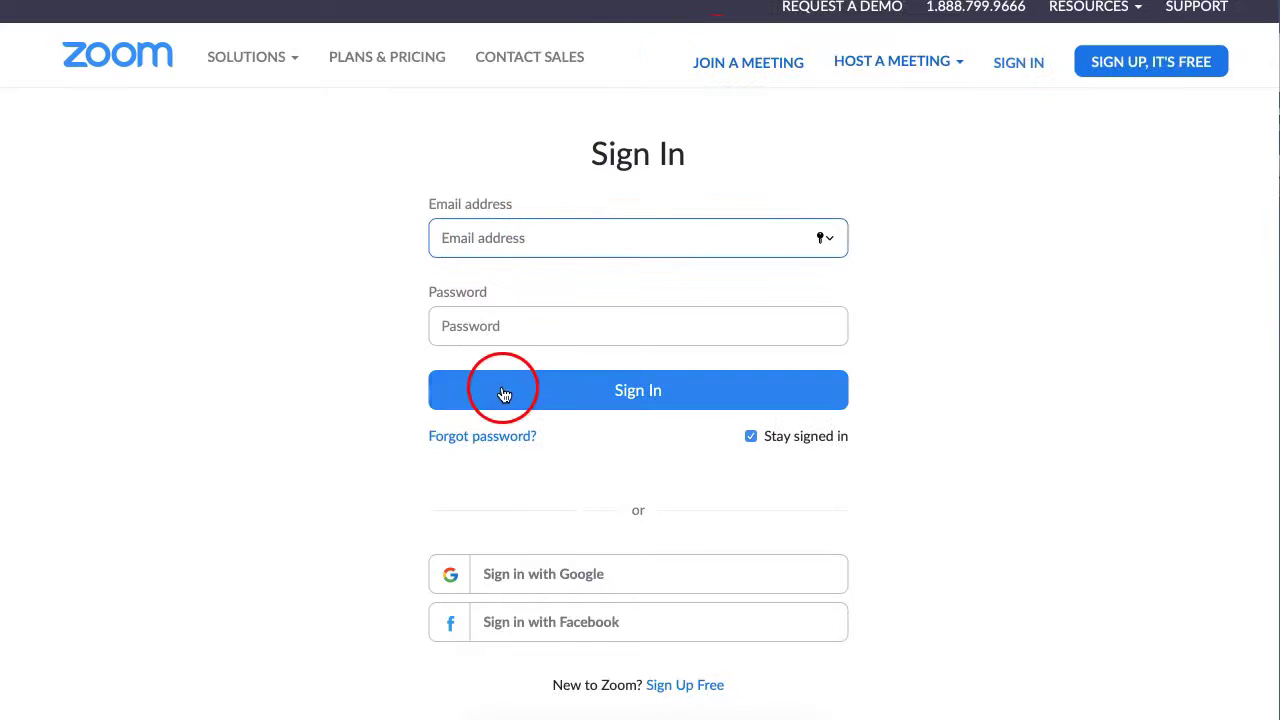
{"action": "left_click", "coordinate": [531, 573]}
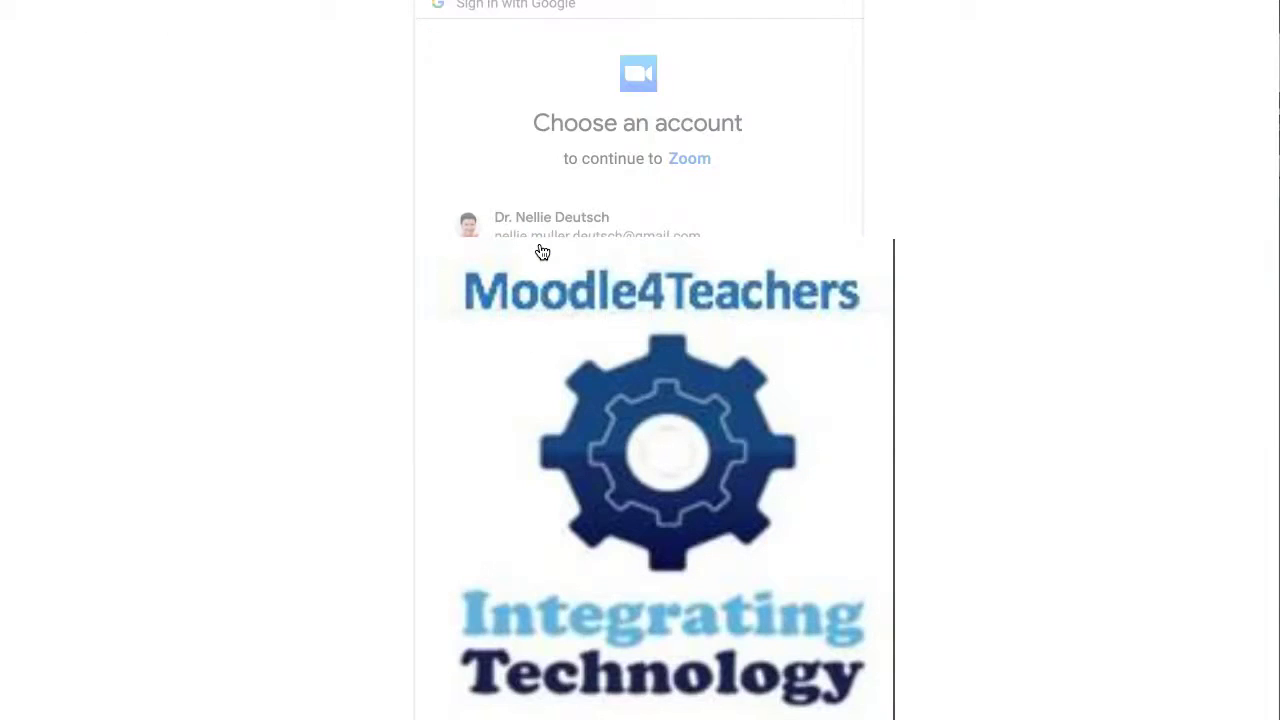
{"action": "left_click", "coordinate": [1116, 22]}
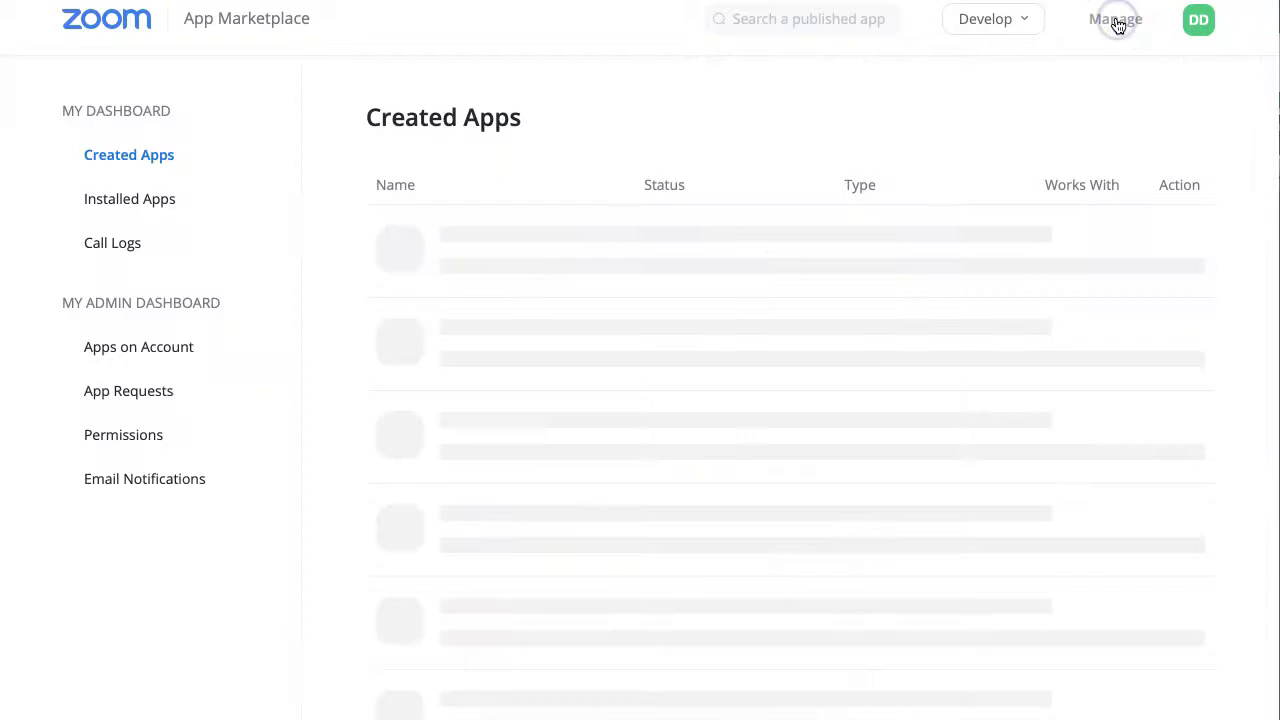
Step: Open the Moodle4Teachers app from Created Apps to view its App Credentials
{"action": "left_click", "coordinate": [401, 278]}
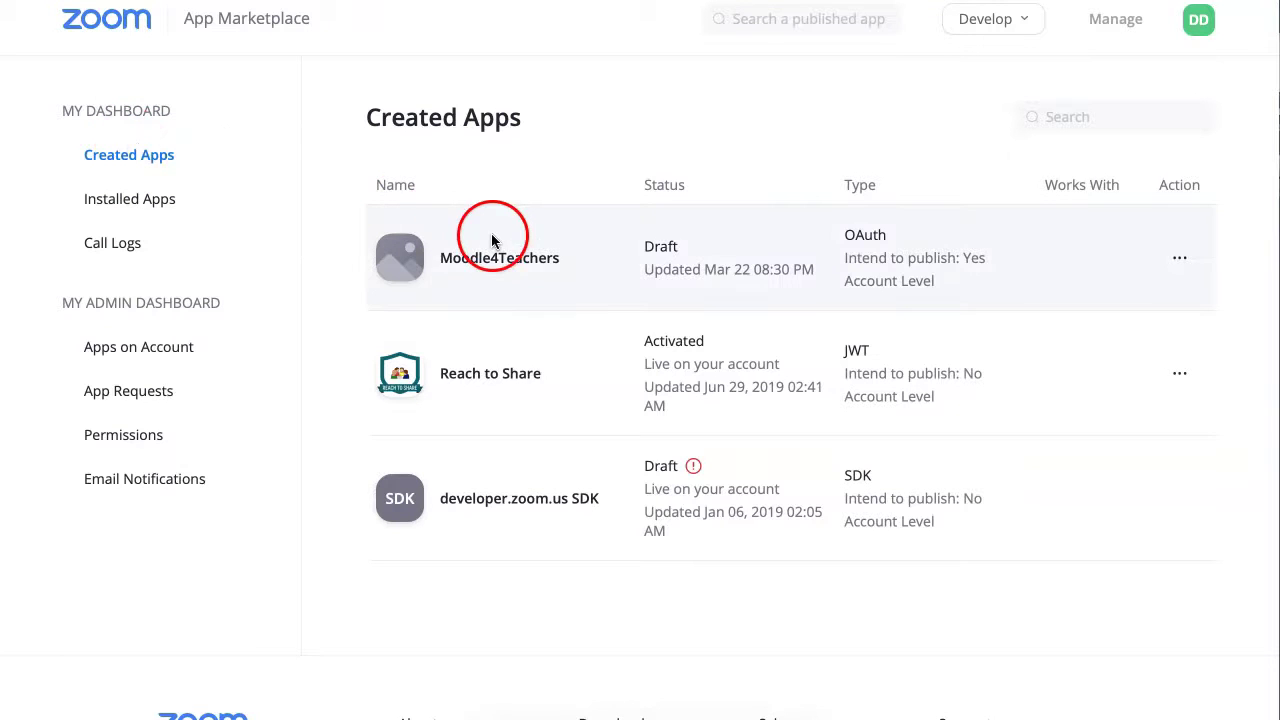
{"action": "mouse_move", "coordinate": [1027, 28]}
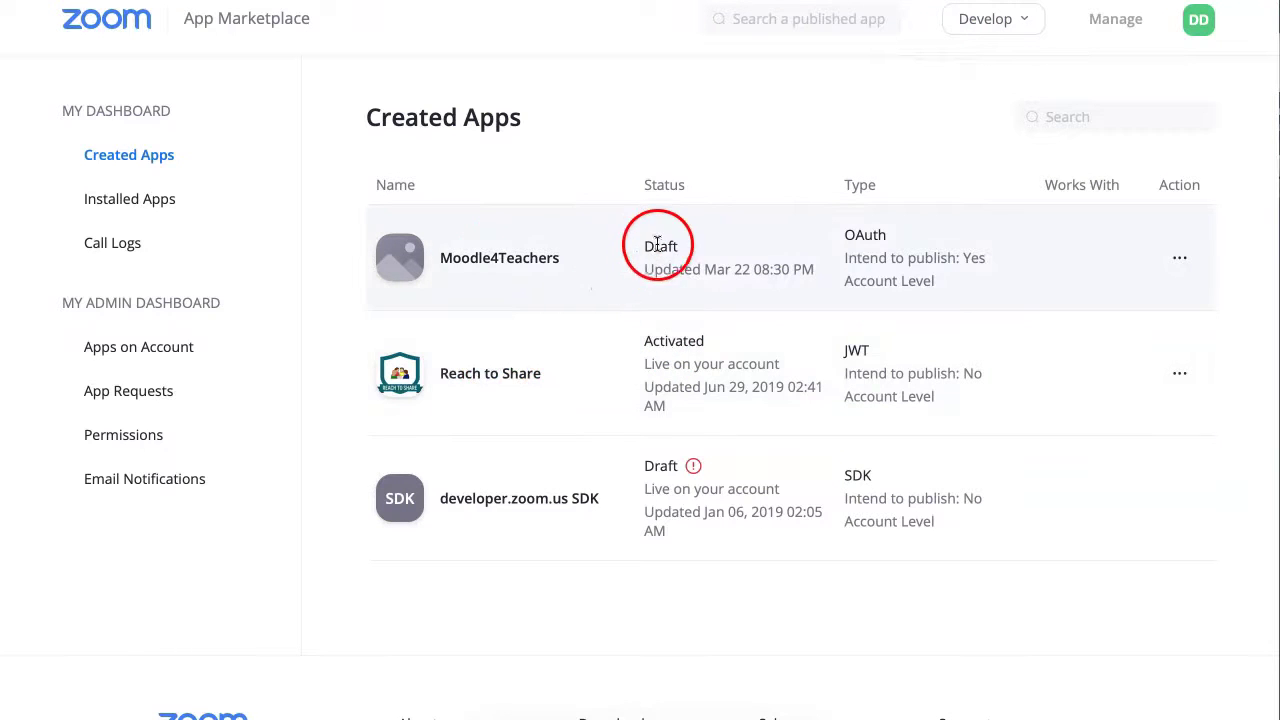
{"action": "left_click", "coordinate": [503, 260]}
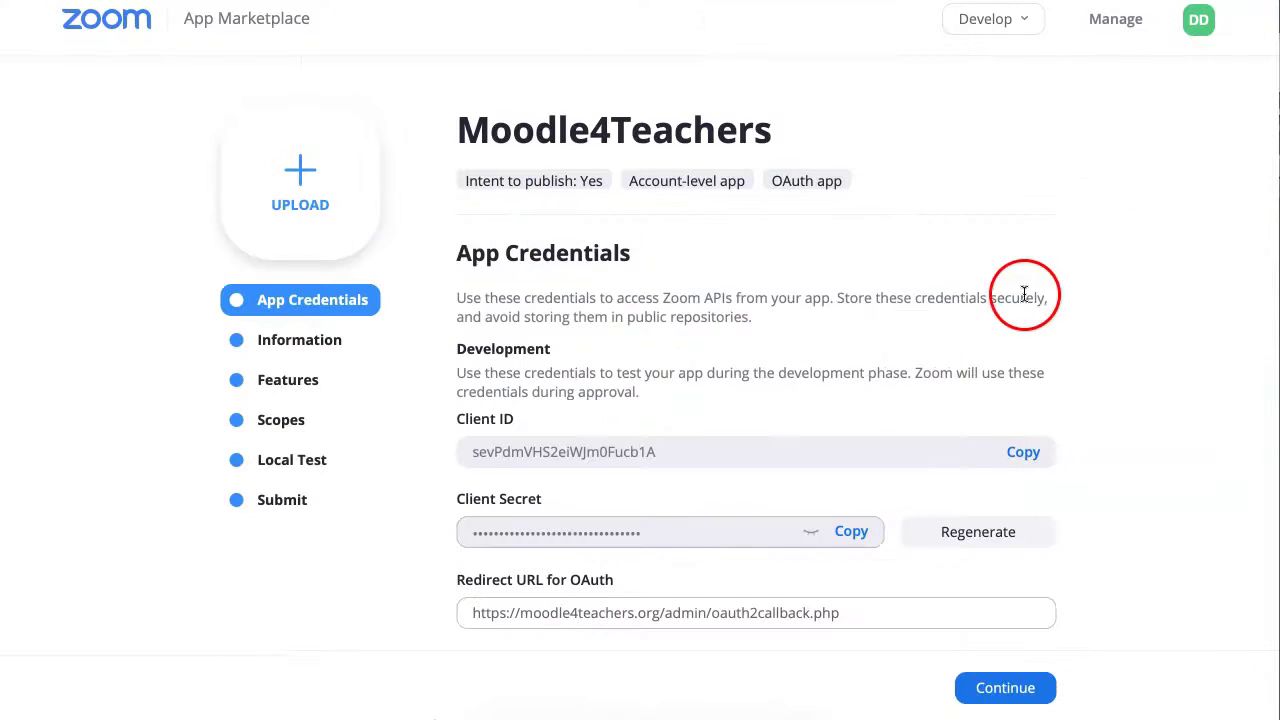
Step: Copy the Moodle4Teachers OAuth redirect URL, then go to Develop > Build App
{"action": "scroll", "coordinate": [841, 617], "scroll_direction": "down", "scroll_amount": 1}
{"action": "left_click_drag", "start_coordinate": [848, 609], "coordinate": [470, 607]}
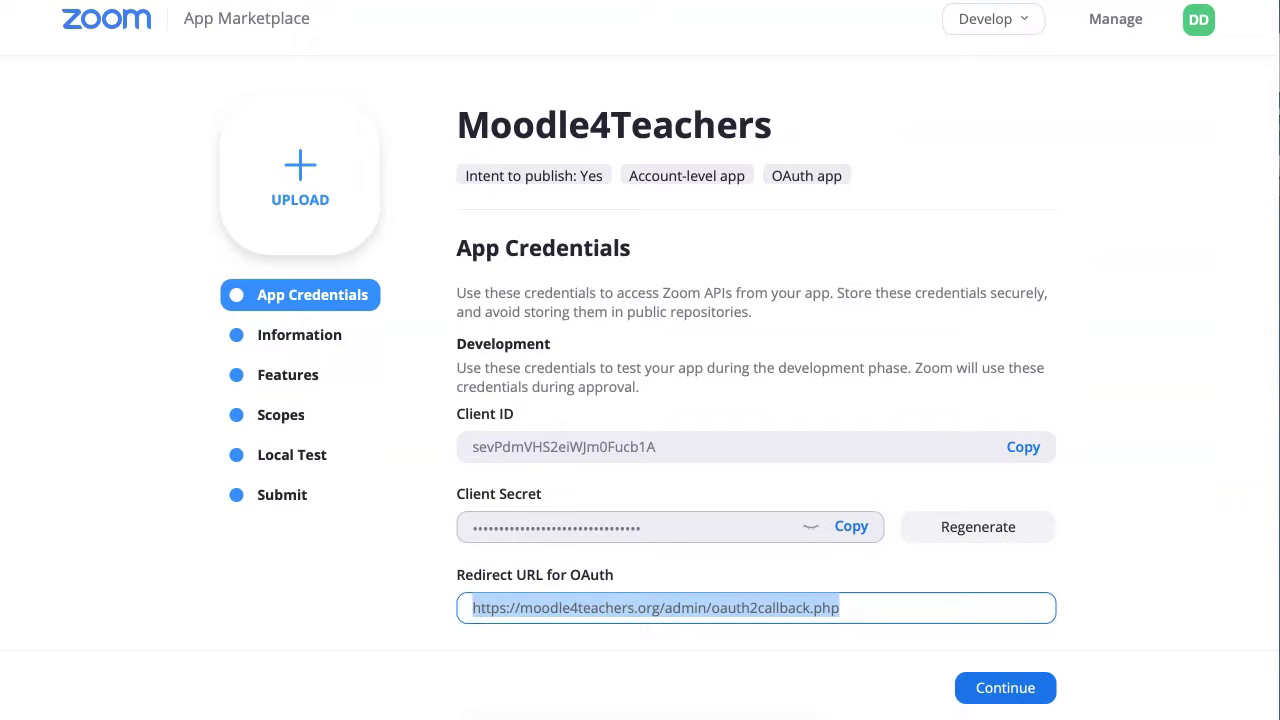
{"action": "left_click", "coordinate": [1025, 28]}
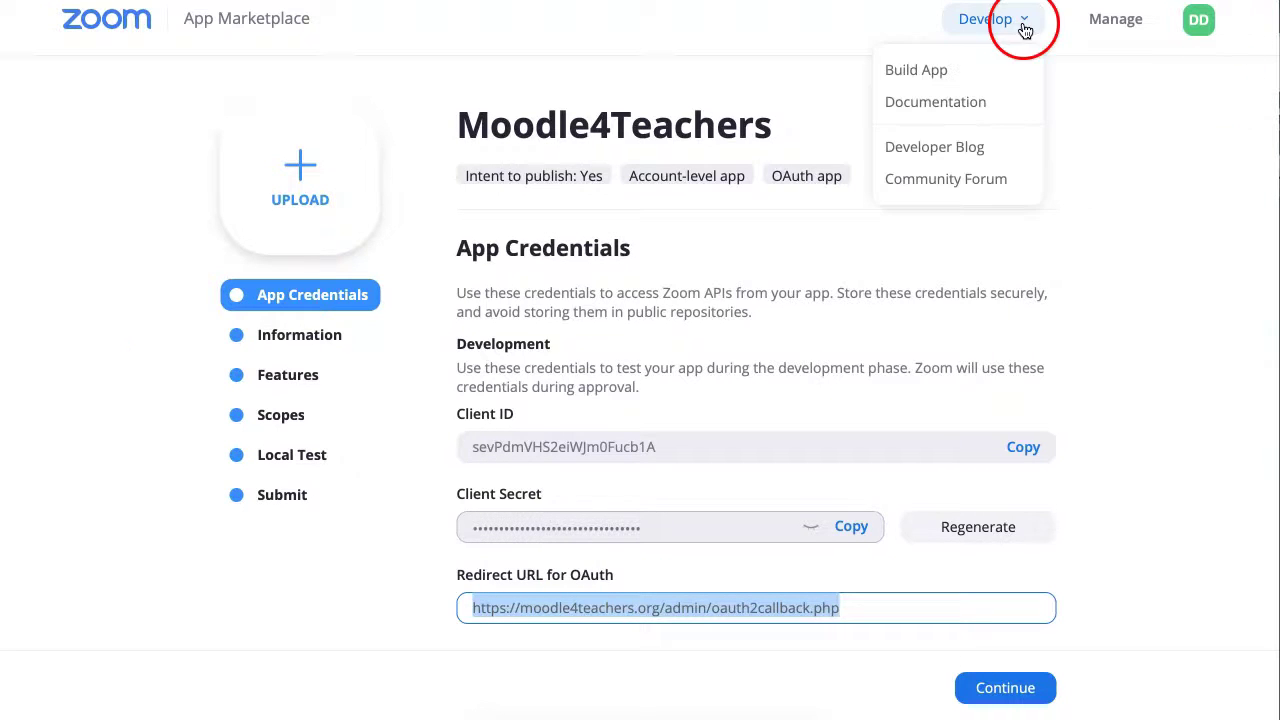
{"action": "left_click", "coordinate": [958, 71]}
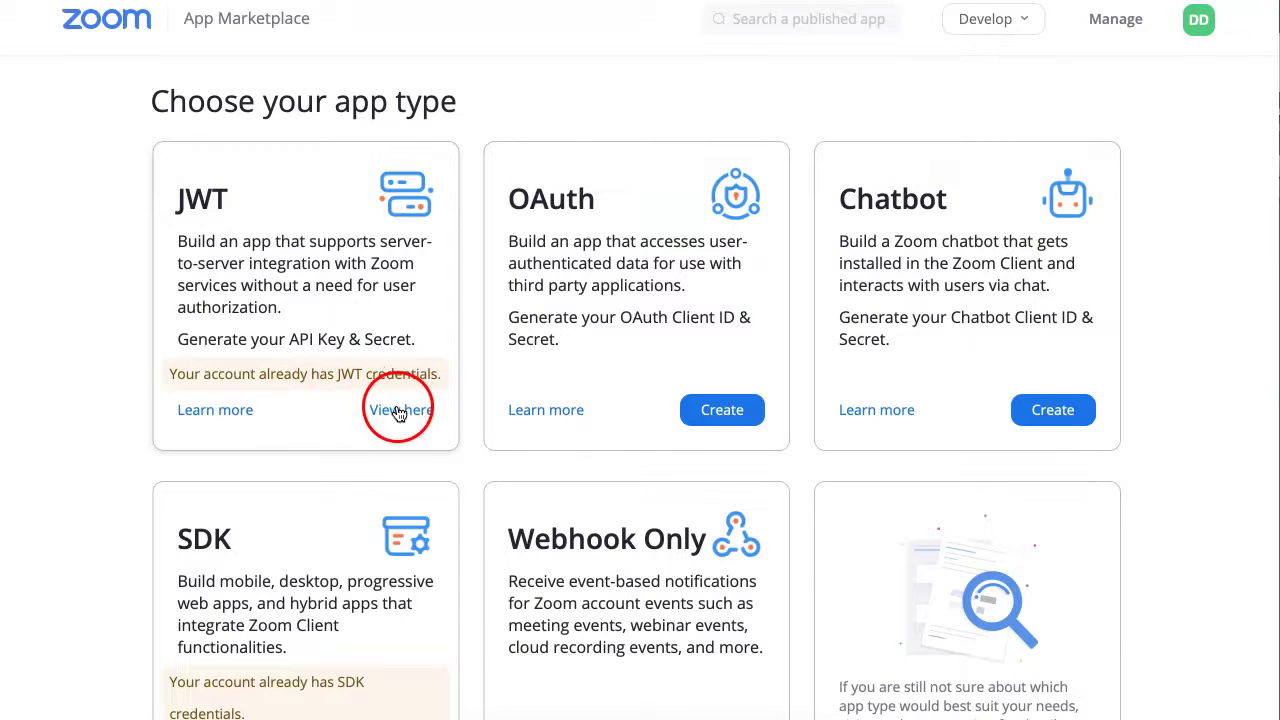
Step: Create an account-level OAuth app named 'Test 1'
{"action": "left_click", "coordinate": [708, 418]}
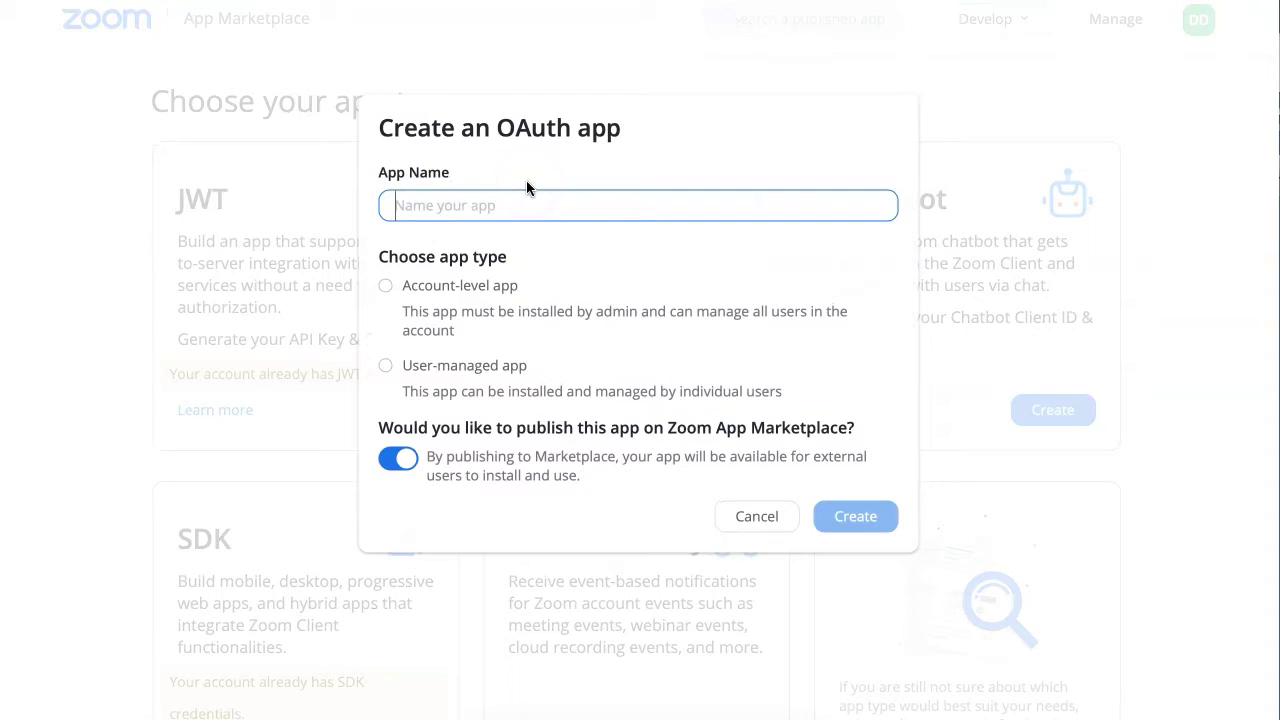
{"action": "type", "text": "Test 1"}
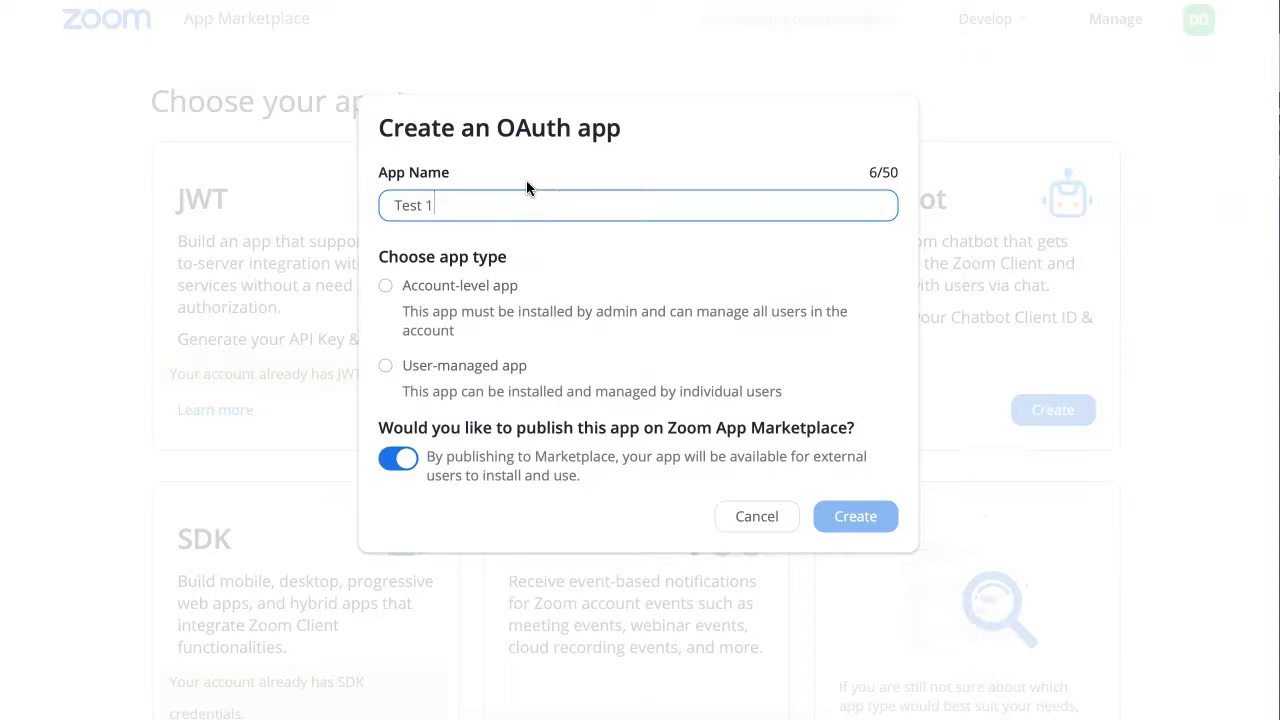
{"action": "left_click", "coordinate": [388, 290]}
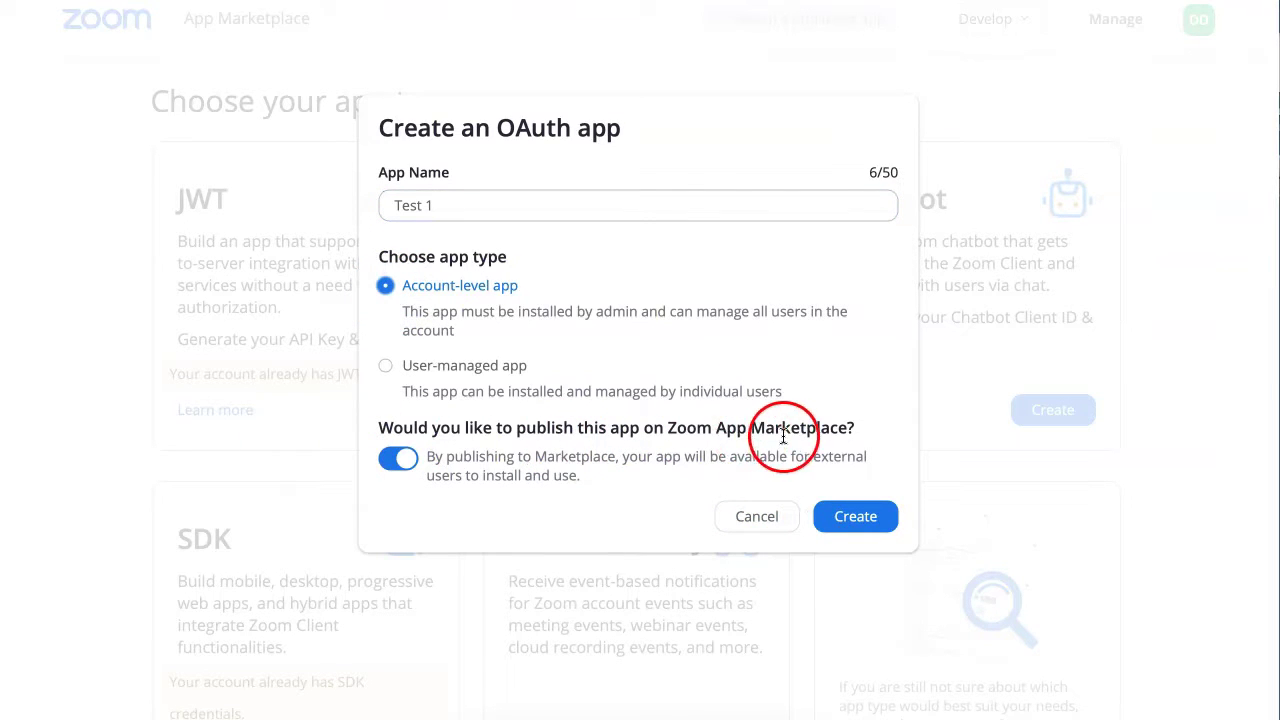
{"action": "left_click", "coordinate": [855, 517]}
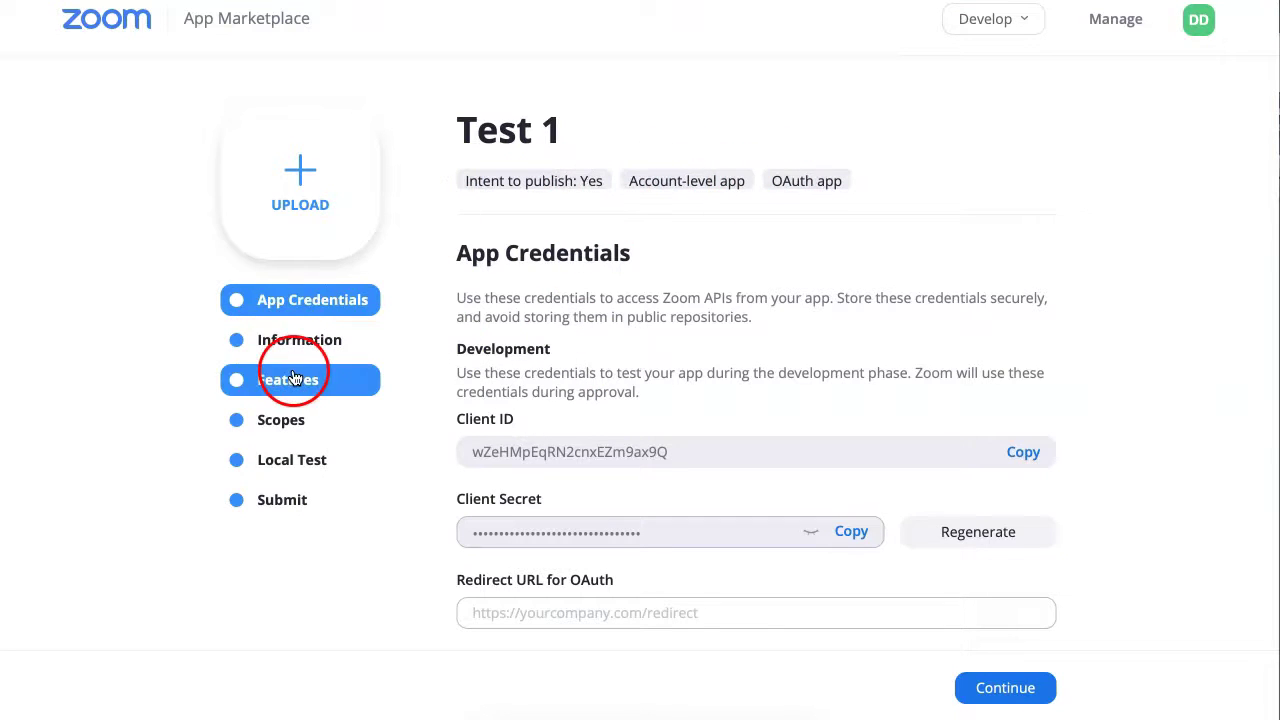
Step: Build another account-level OAuth app named Test 1 from Develop > Build App
{"action": "mouse_move", "coordinate": [305, 190]}
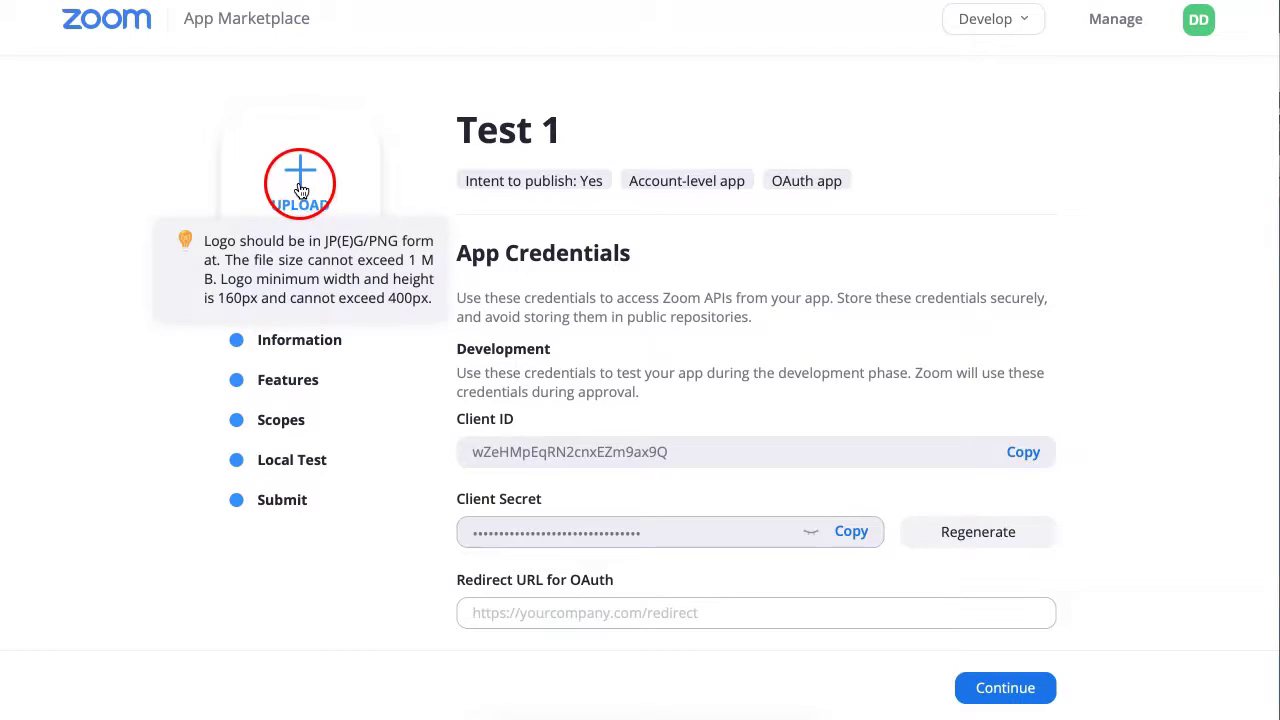
{"action": "left_click", "coordinate": [1023, 17]}
{"action": "left_click", "coordinate": [921, 70]}
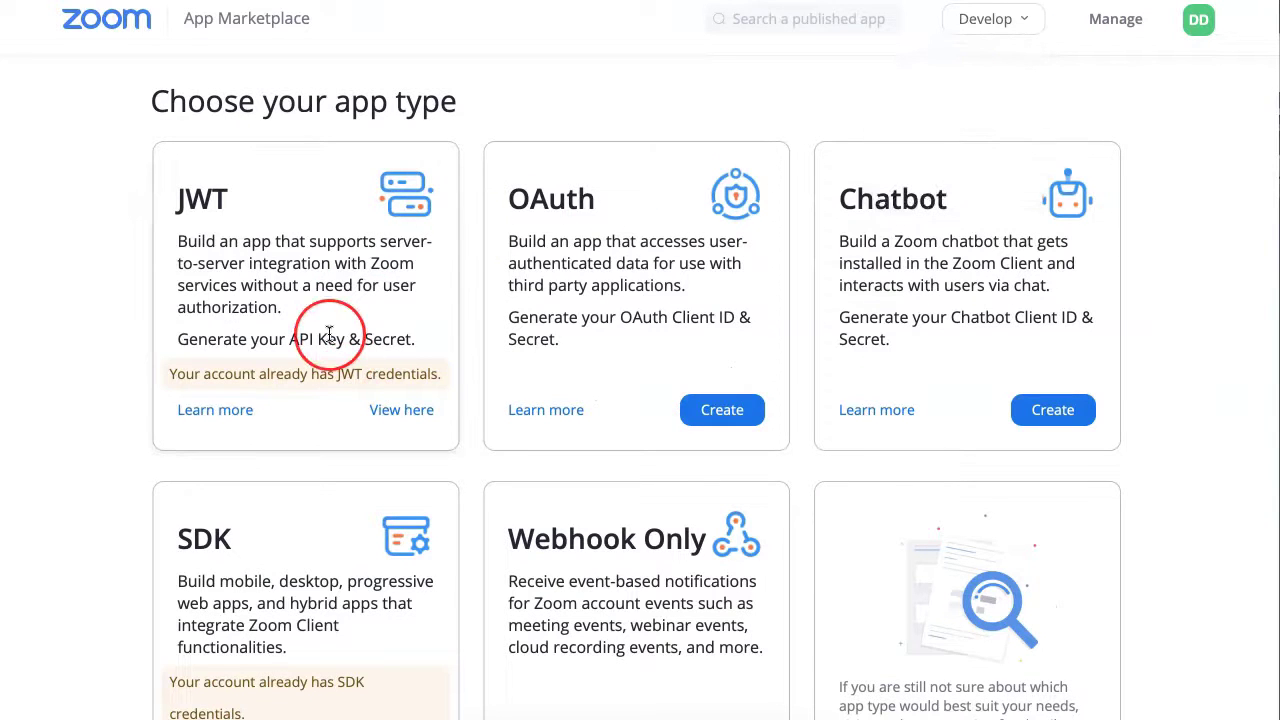
{"action": "scroll", "coordinate": [329, 334], "scroll_direction": "down", "scroll_amount": 1}
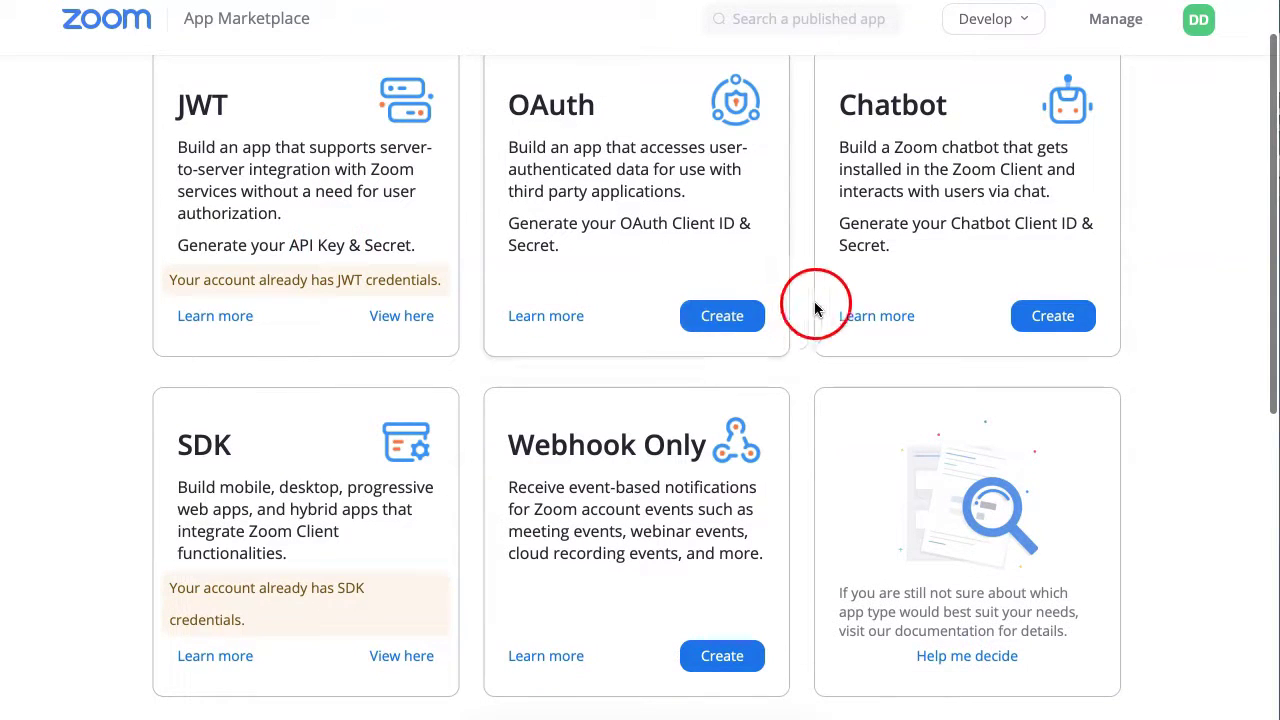
{"action": "left_click", "coordinate": [724, 315]}
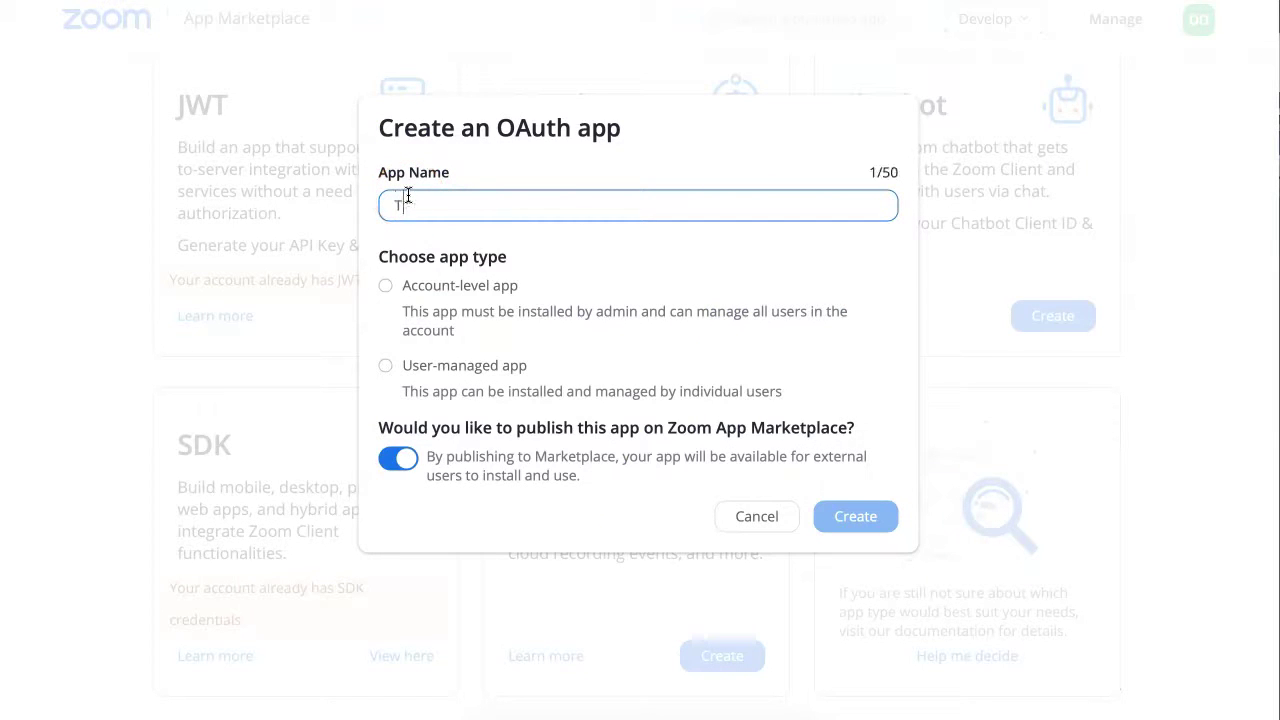
{"action": "left_click", "coordinate": [387, 288]}
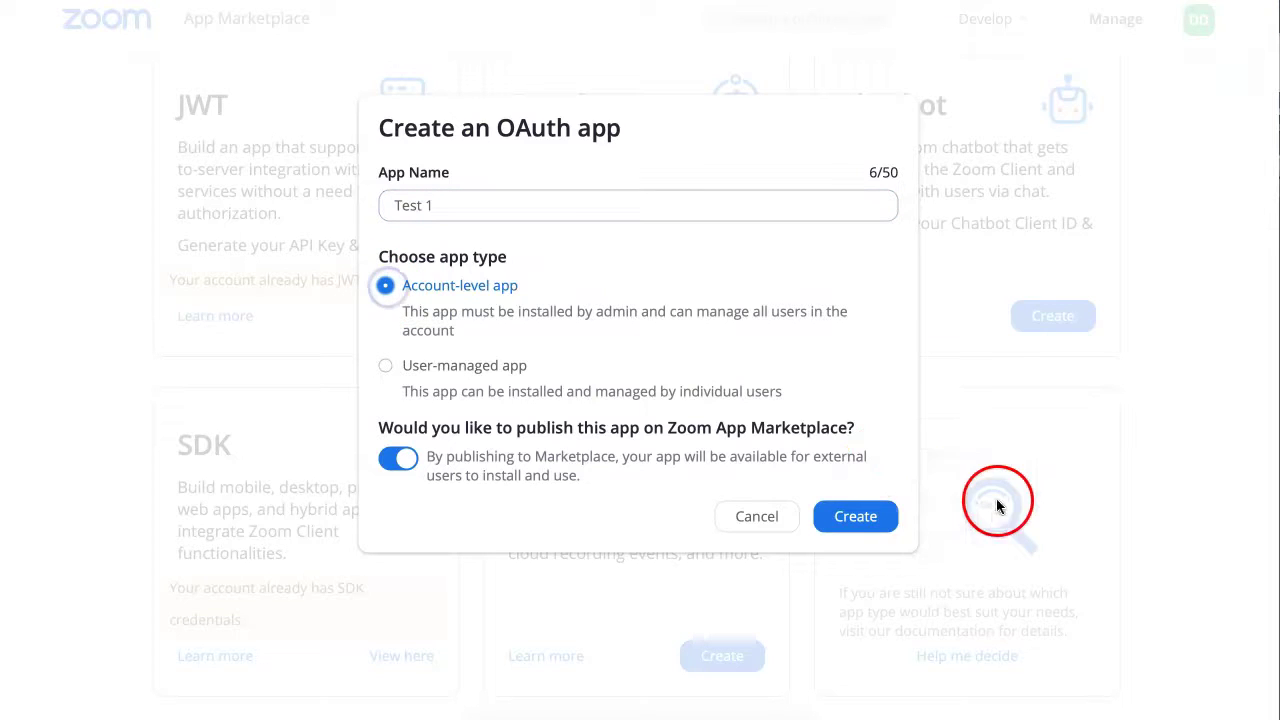
{"action": "left_click", "coordinate": [865, 515]}
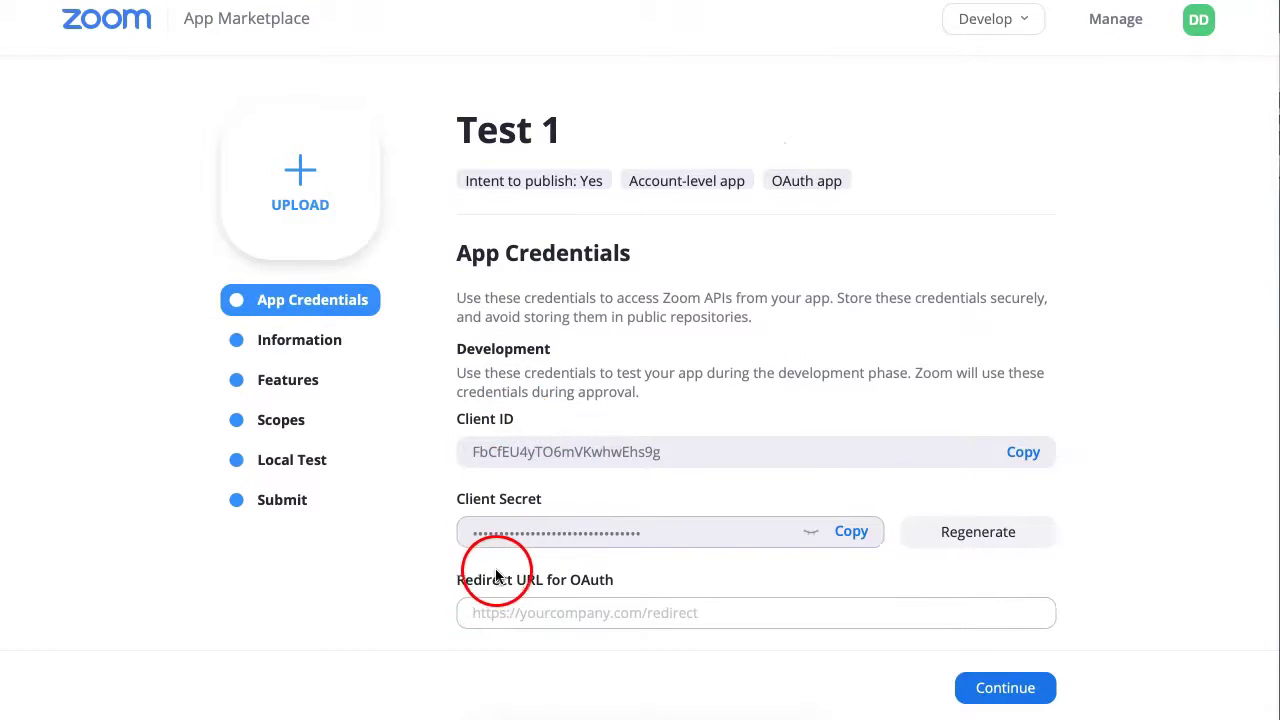
{"action": "left_click", "coordinate": [479, 610]}
{"action": "type", "text": "https://moodle4teachers.org/admin/oauth2callback.php"}
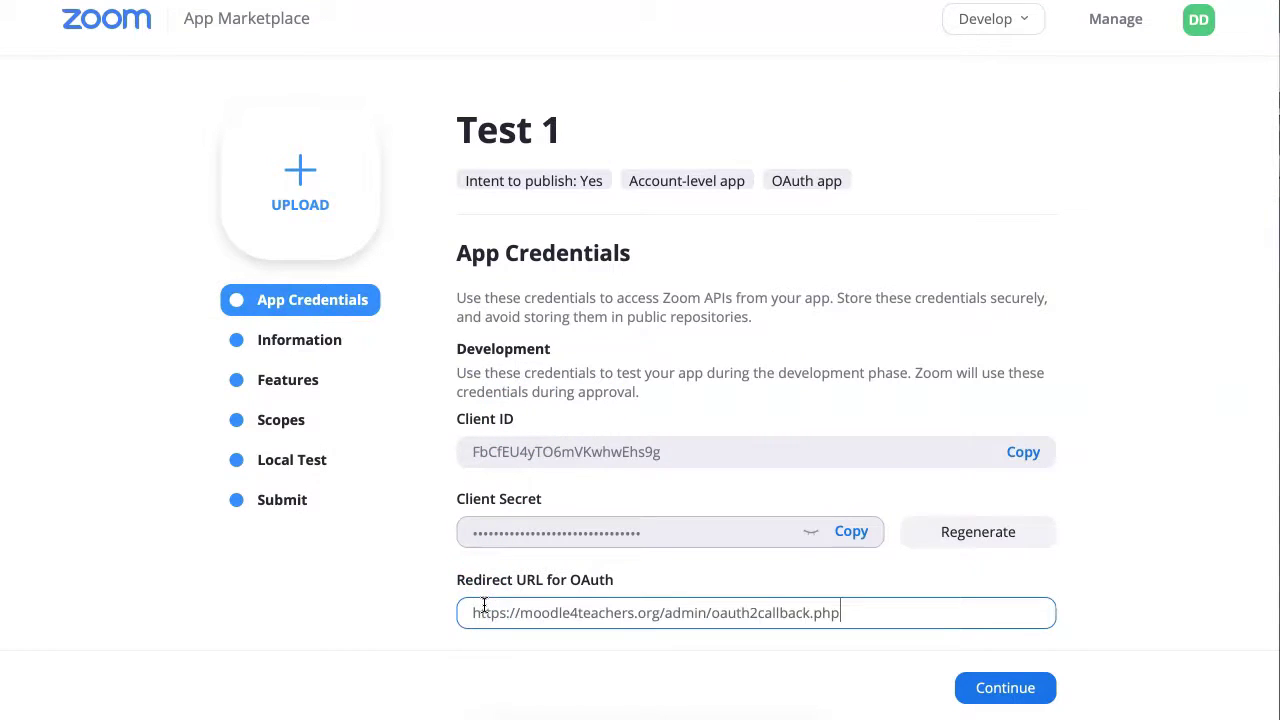
{"action": "left_click", "coordinate": [990, 687]}
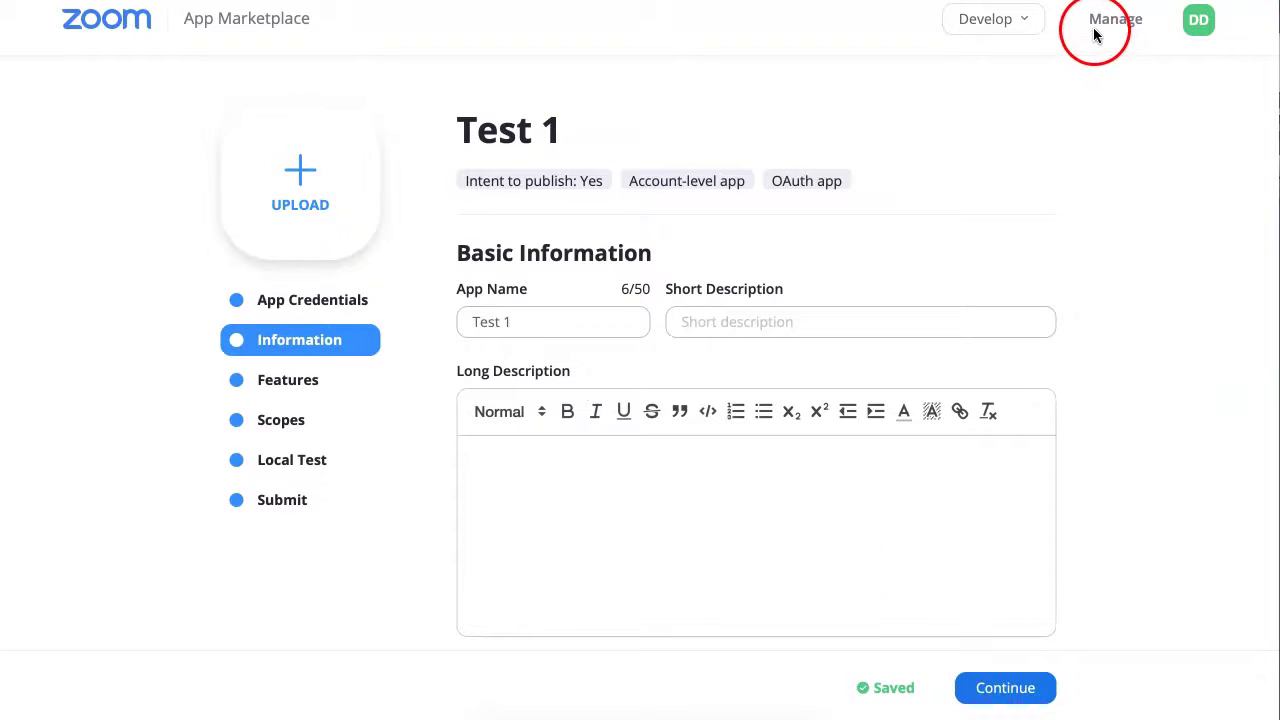
{"action": "left_click", "coordinate": [1003, 687]}
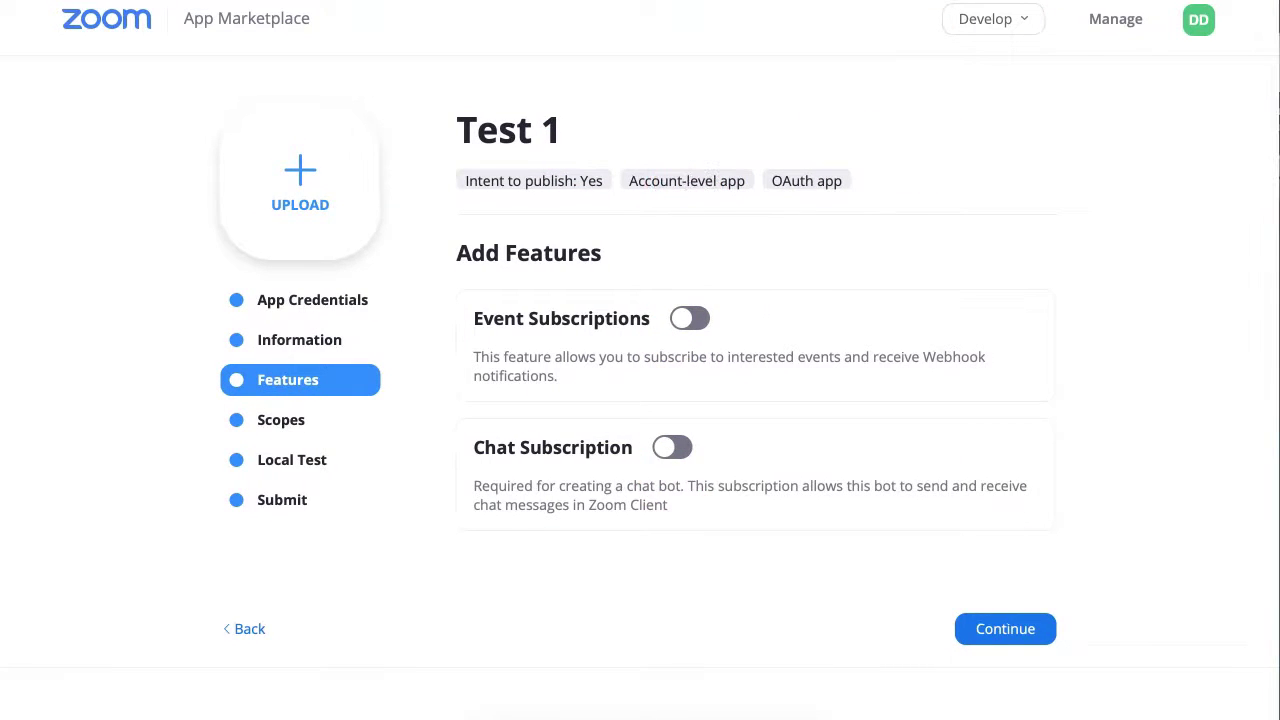
{"action": "left_click", "coordinate": [1110, 17]}
Step: Review the Reach to Share app's Information form and continue to its App Credentials
{"action": "scroll", "coordinate": [452, 270], "scroll_direction": "down", "scroll_amount": 3}
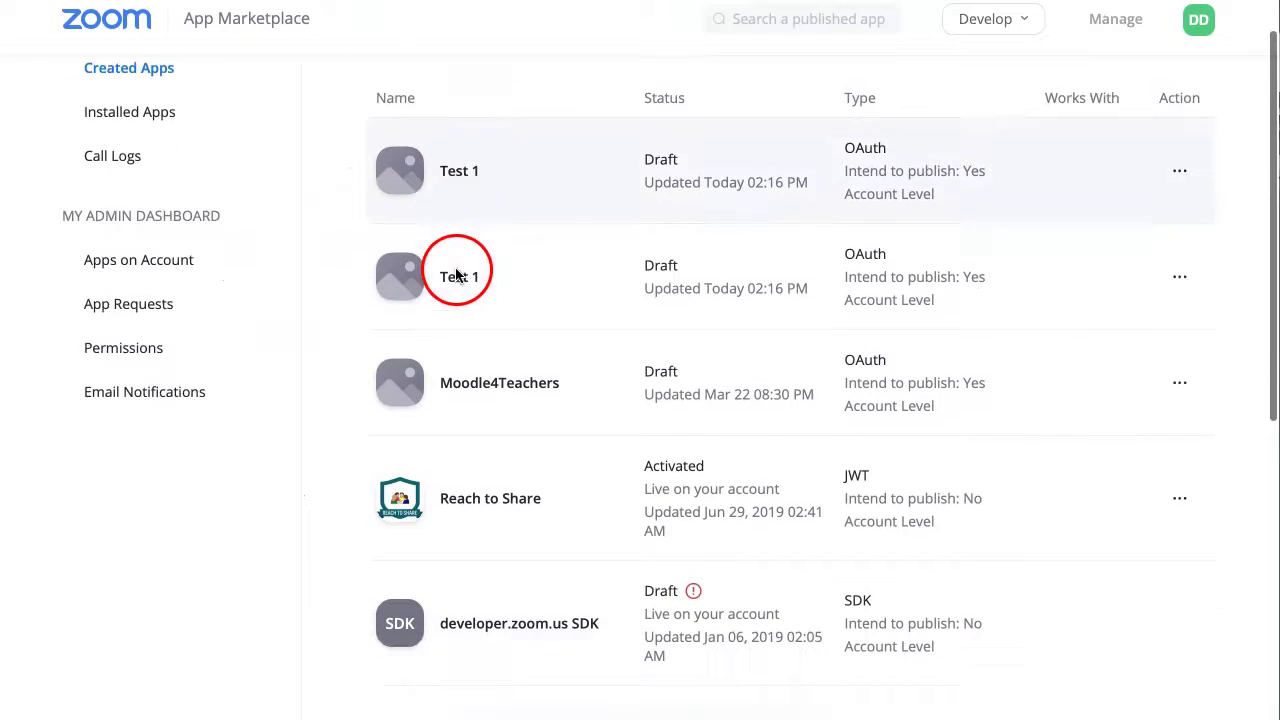
{"action": "scroll", "coordinate": [430, 212], "scroll_direction": "down", "scroll_amount": 2}
{"action": "scroll", "coordinate": [1150, 146], "scroll_direction": "up", "scroll_amount": 2}
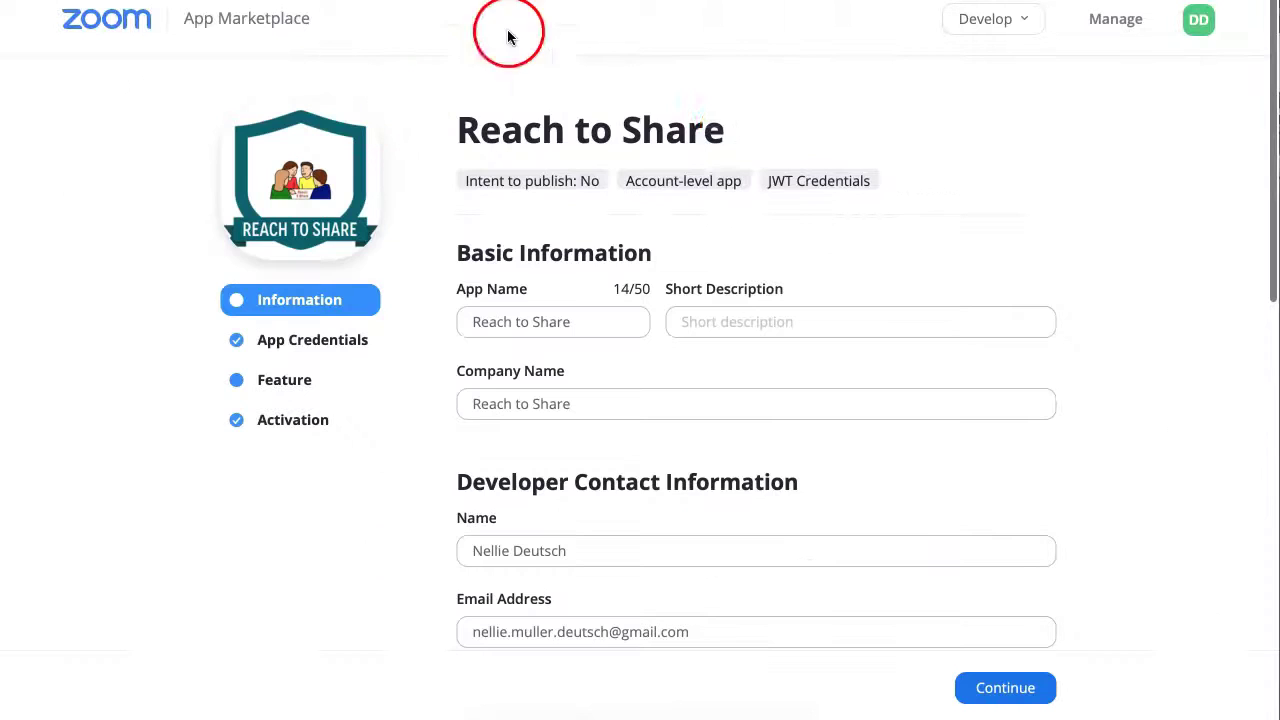
{"action": "scroll", "coordinate": [540, 235], "scroll_direction": "down", "scroll_amount": 2}
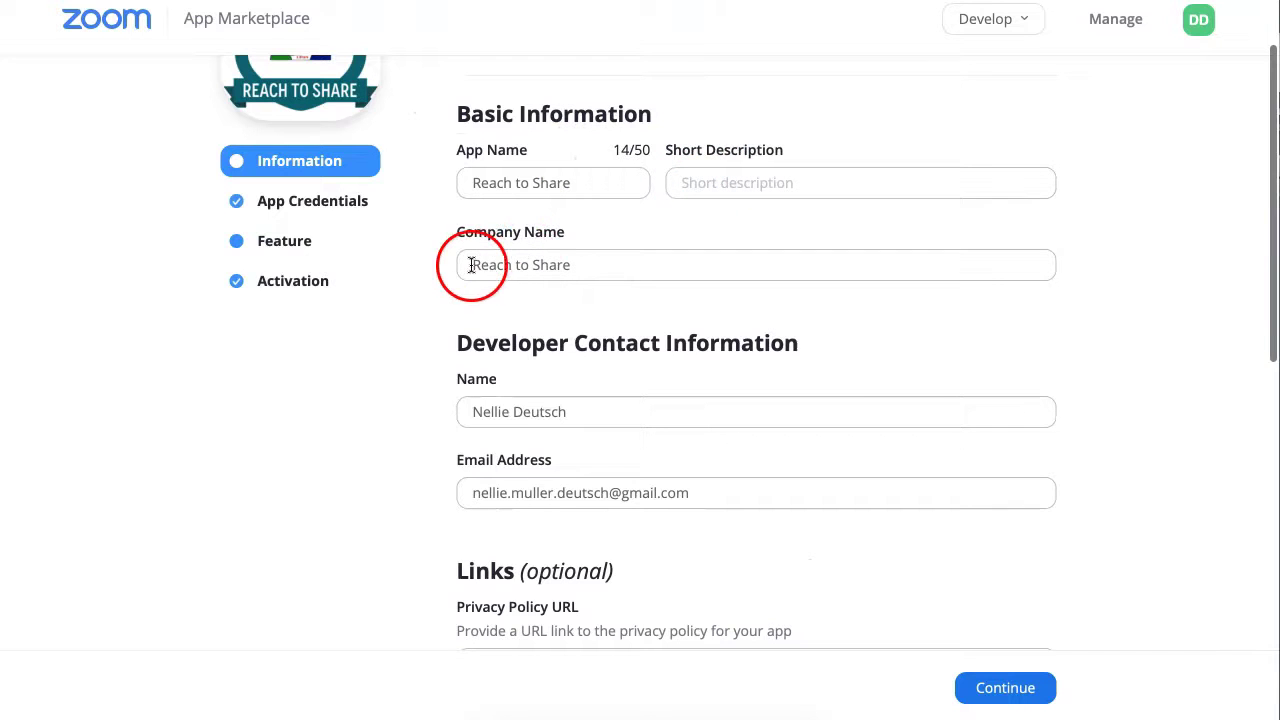
{"action": "scroll", "coordinate": [490, 250], "scroll_direction": "down", "scroll_amount": 1}
{"action": "scroll", "coordinate": [471, 306], "scroll_direction": "down", "scroll_amount": 2}
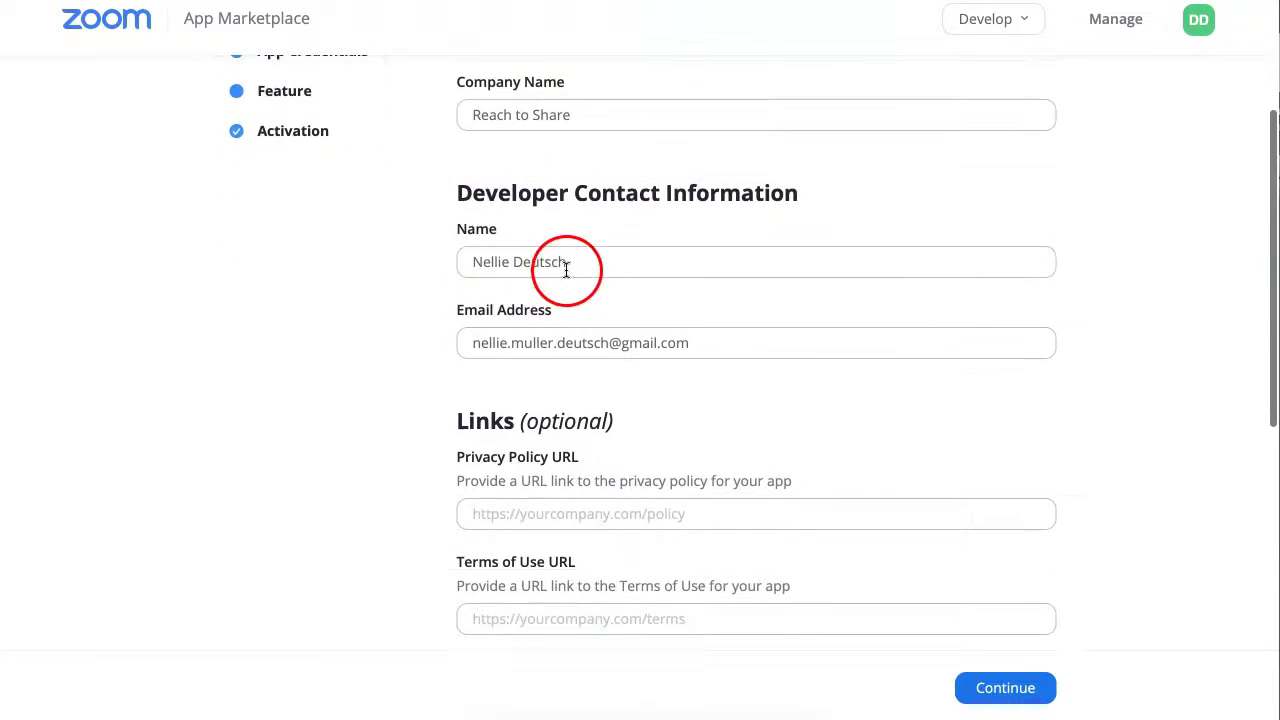
{"action": "scroll", "coordinate": [530, 335], "scroll_direction": "down", "scroll_amount": 2}
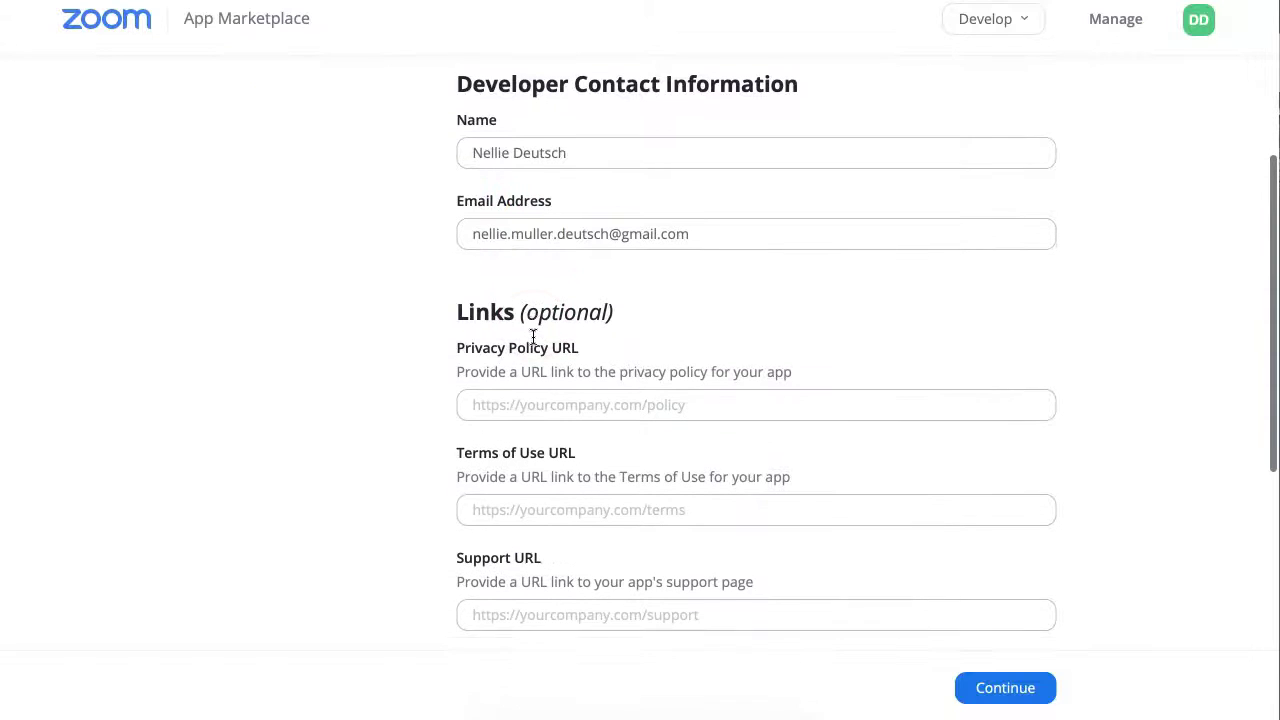
{"action": "scroll", "coordinate": [480, 331], "scroll_direction": "down", "scroll_amount": 2}
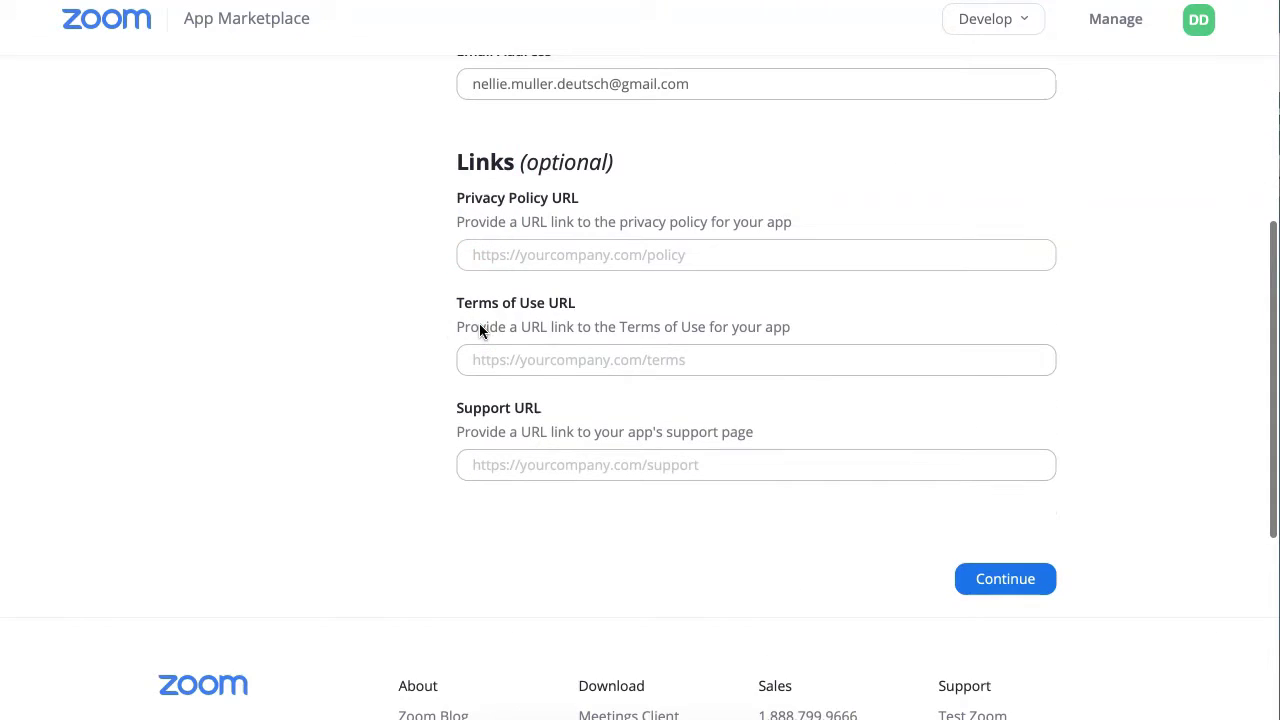
{"action": "left_click", "coordinate": [1001, 579]}
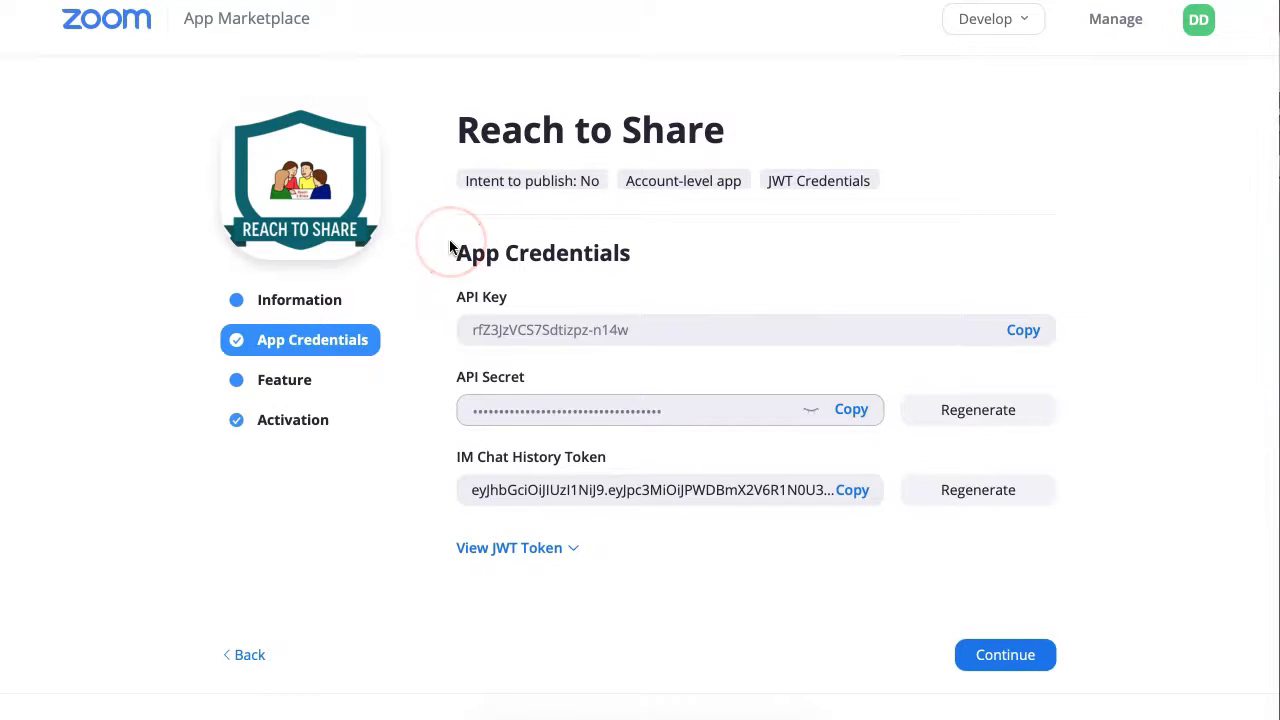
Step: Expand View JWT Token to show the Reach to Share token and its expiration time options
{"action": "left_click", "coordinate": [528, 554]}
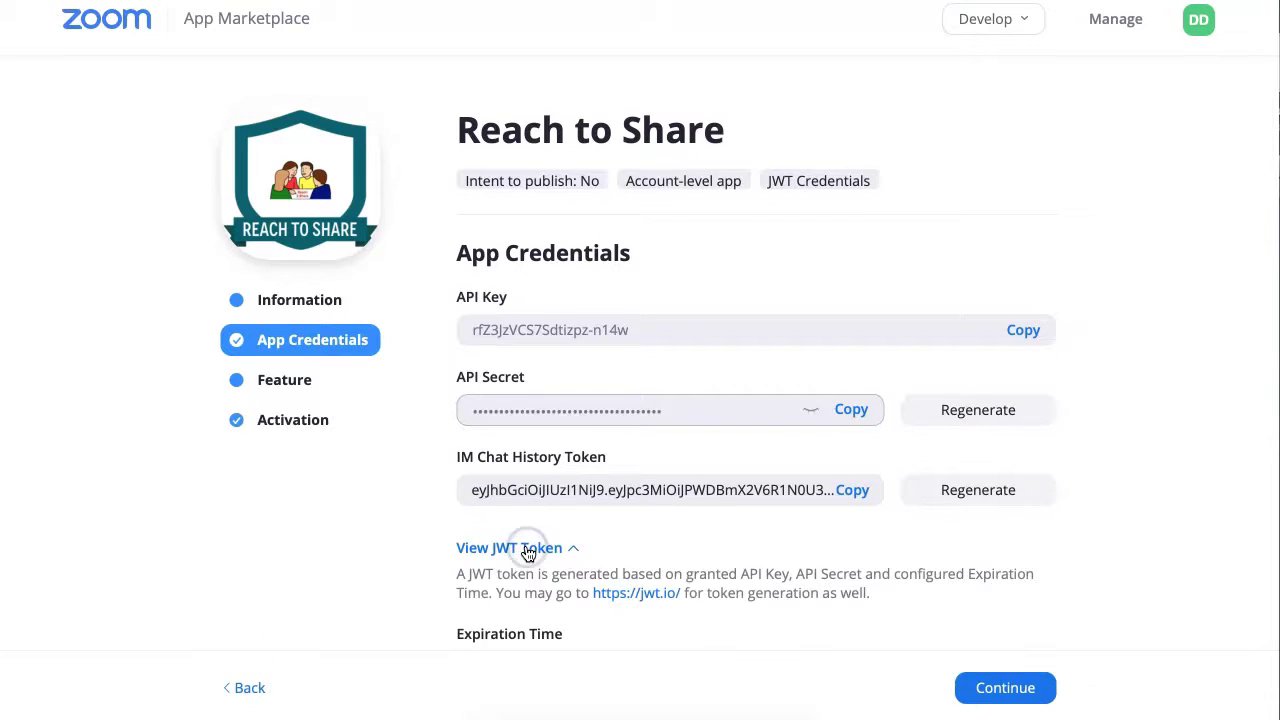
{"action": "scroll", "coordinate": [528, 554], "scroll_direction": "down", "scroll_amount": 3}
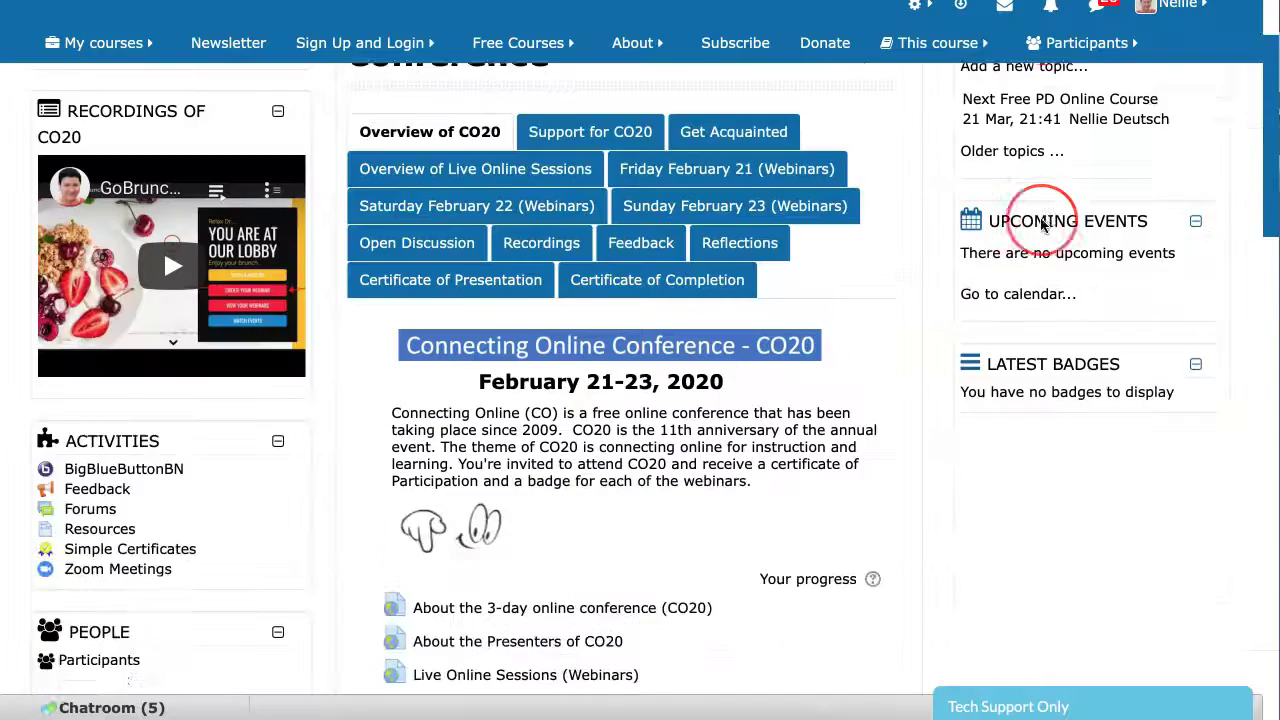
{"action": "scroll", "coordinate": [1040, 220], "scroll_direction": "down", "scroll_amount": 12}
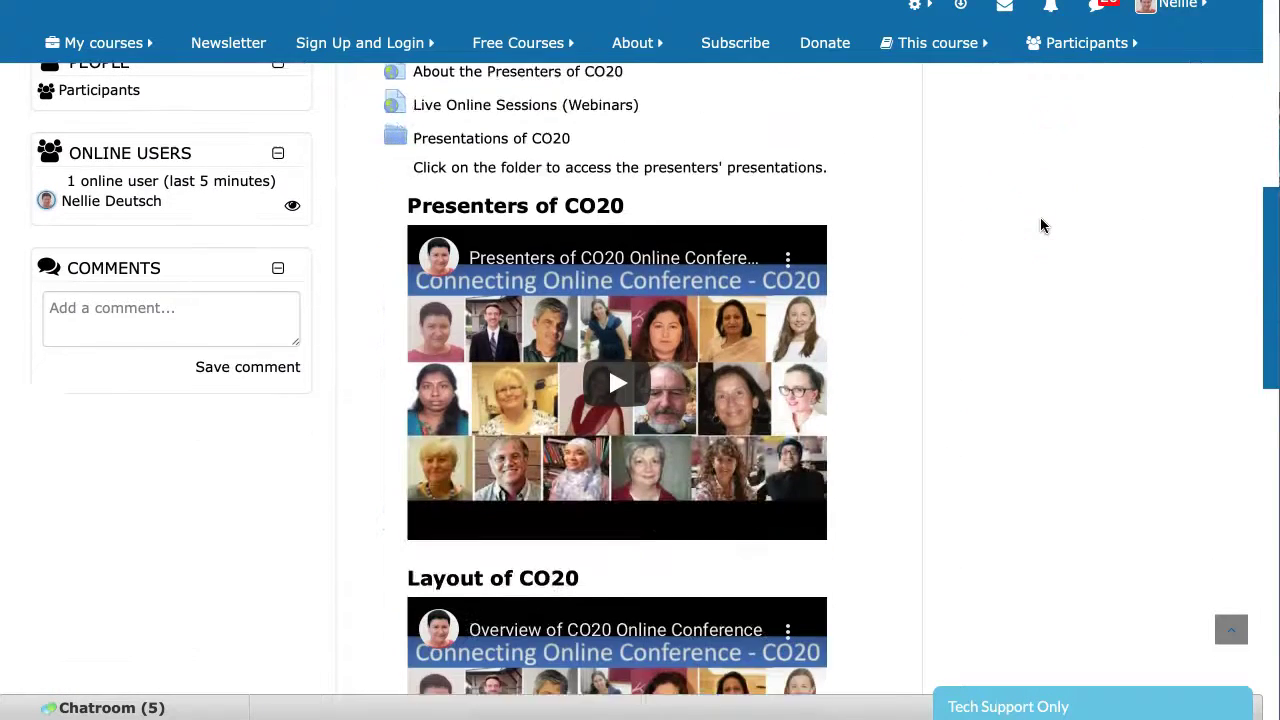
Step: Go to Site administration > Plugins > Install plugins to reach Moodle's Plugin installer
{"action": "scroll", "coordinate": [1040, 226], "scroll_direction": "down", "scroll_amount": 7}
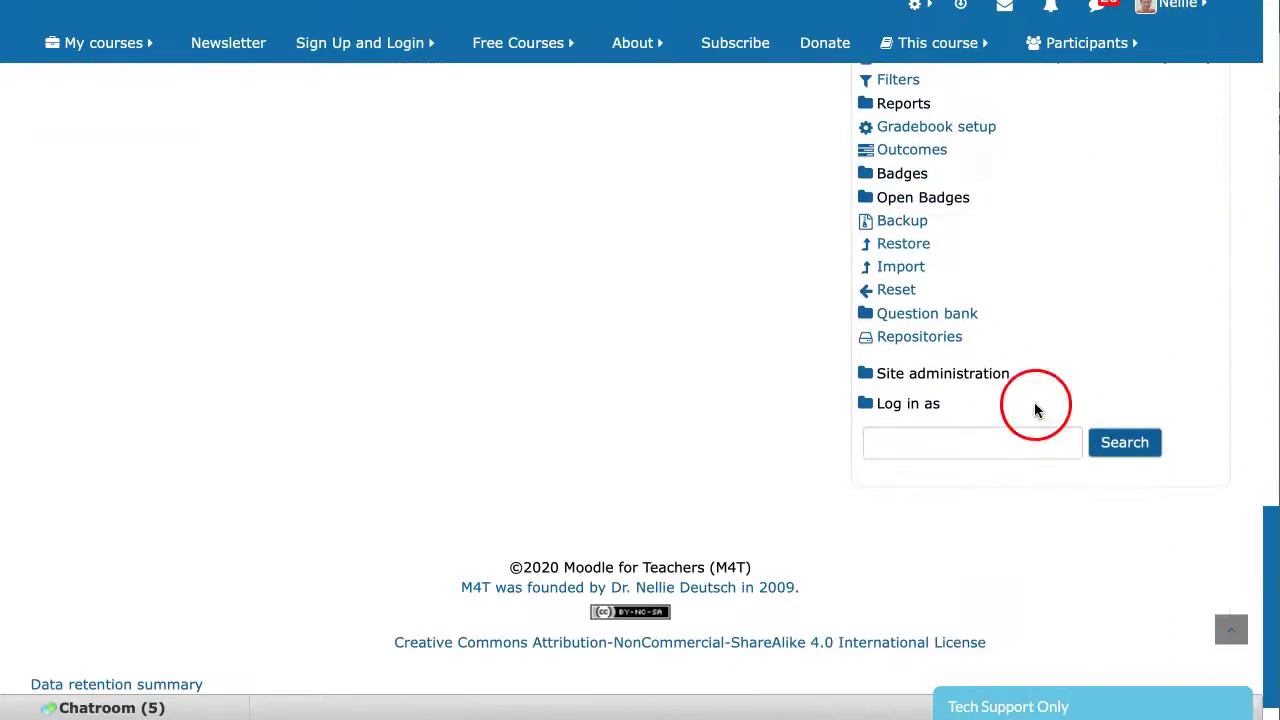
{"action": "left_click", "coordinate": [945, 374]}
{"action": "left_click", "coordinate": [916, 447]}
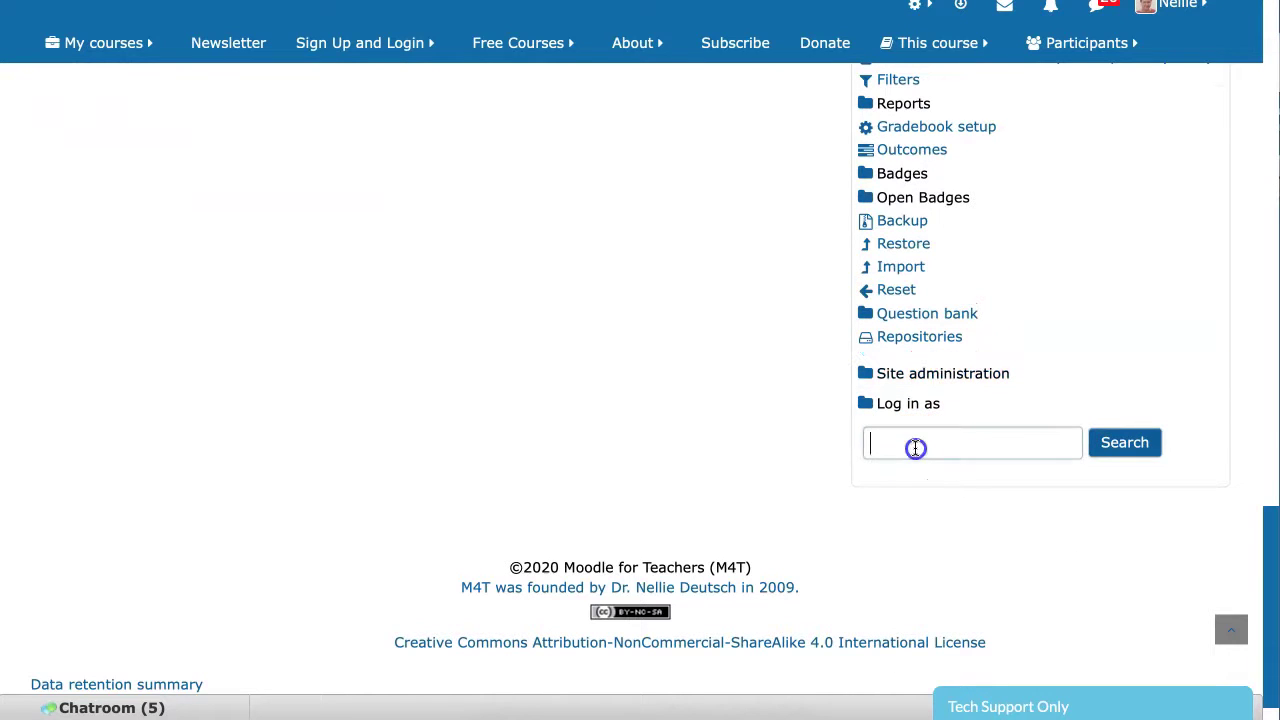
{"action": "left_click", "coordinate": [905, 482]}
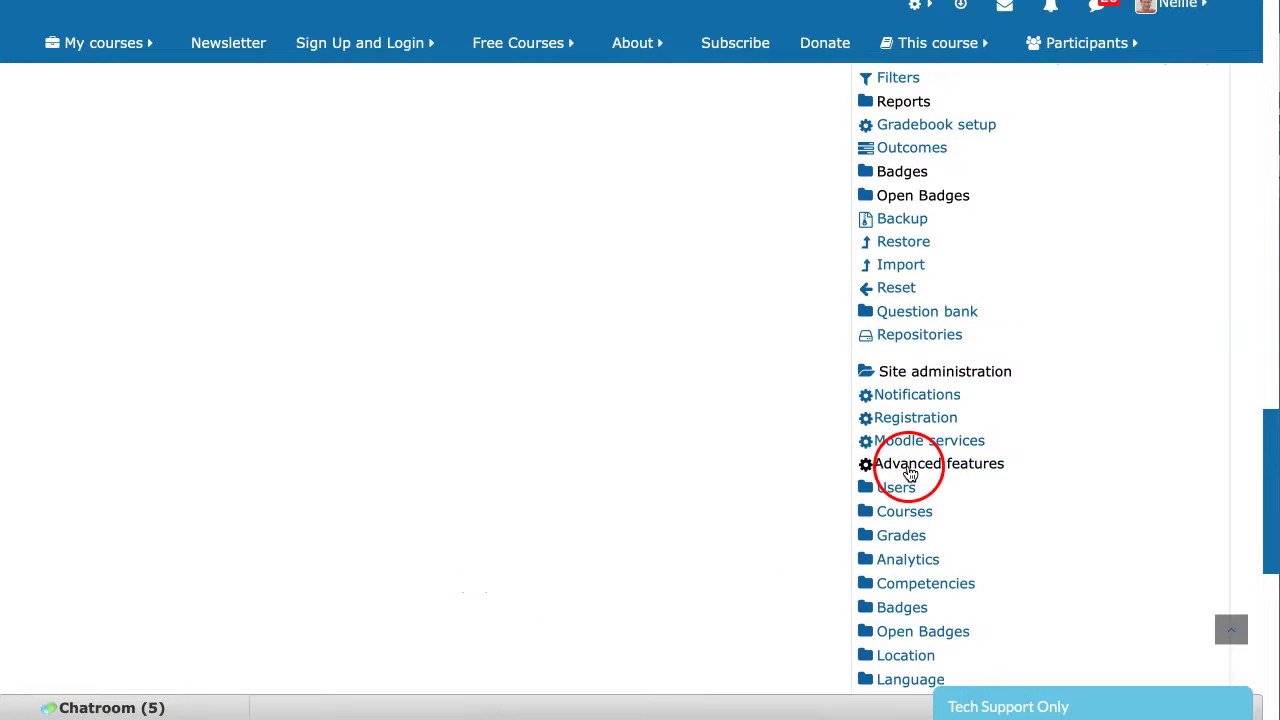
{"action": "scroll", "coordinate": [905, 455], "scroll_direction": "down", "scroll_amount": 1}
{"action": "scroll", "coordinate": [904, 440], "scroll_direction": "down", "scroll_amount": 1}
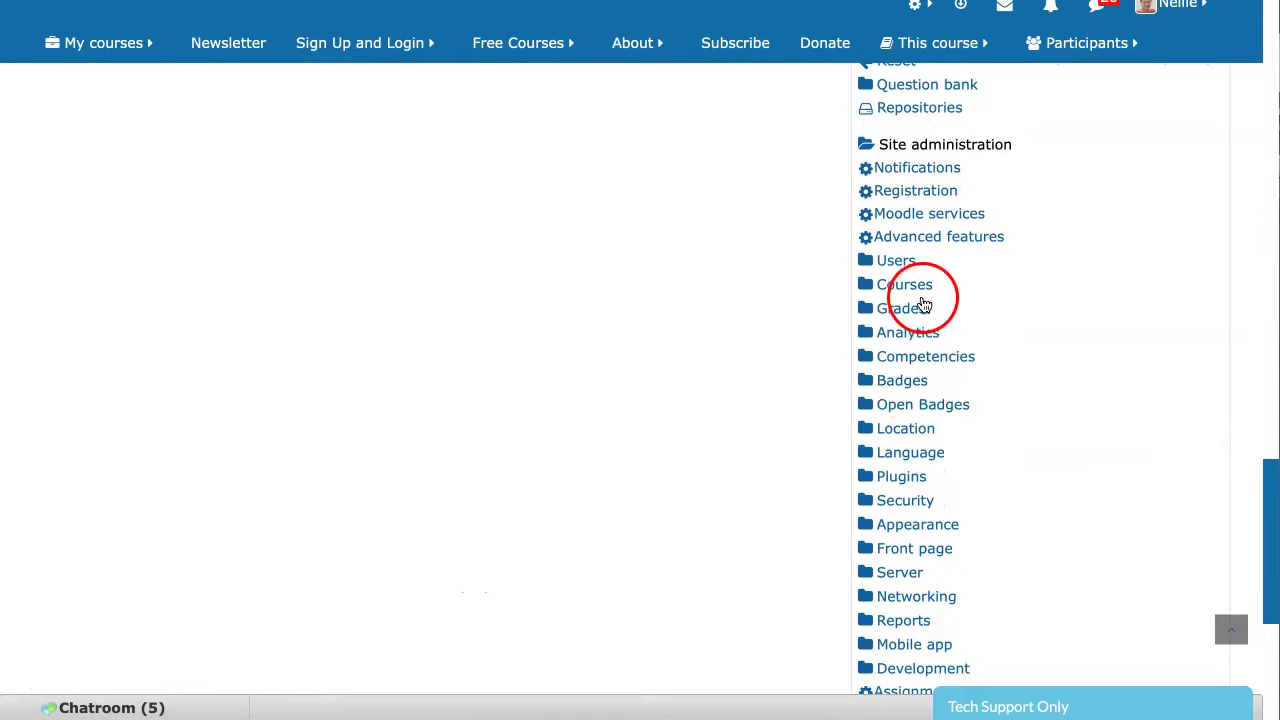
{"action": "left_click", "coordinate": [902, 478]}
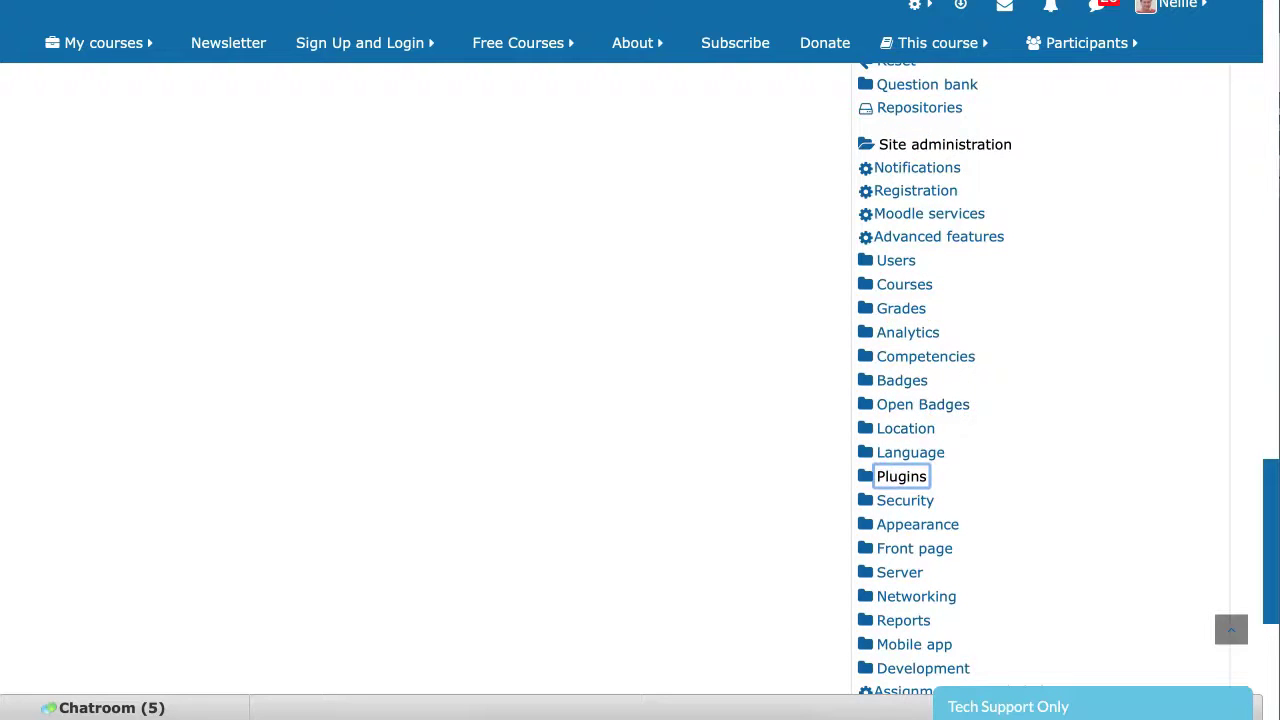
{"action": "left_click", "coordinate": [1103, 98]}
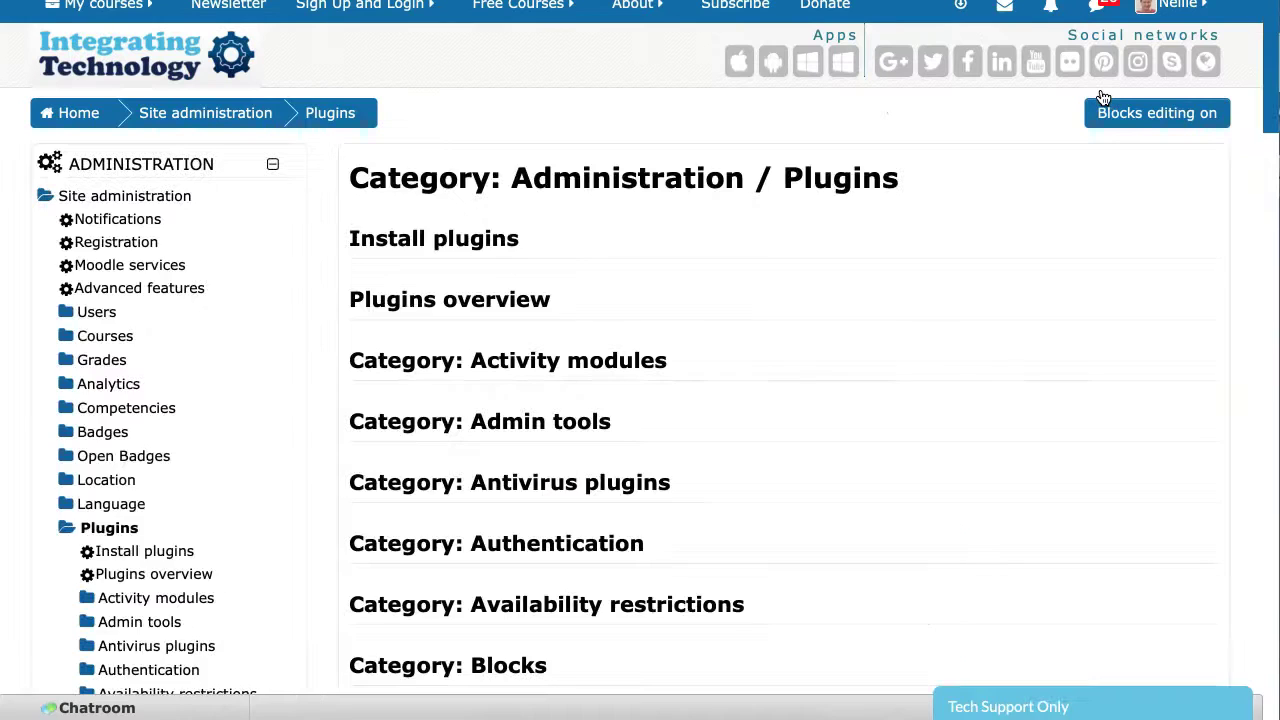
{"action": "left_click", "coordinate": [445, 243]}
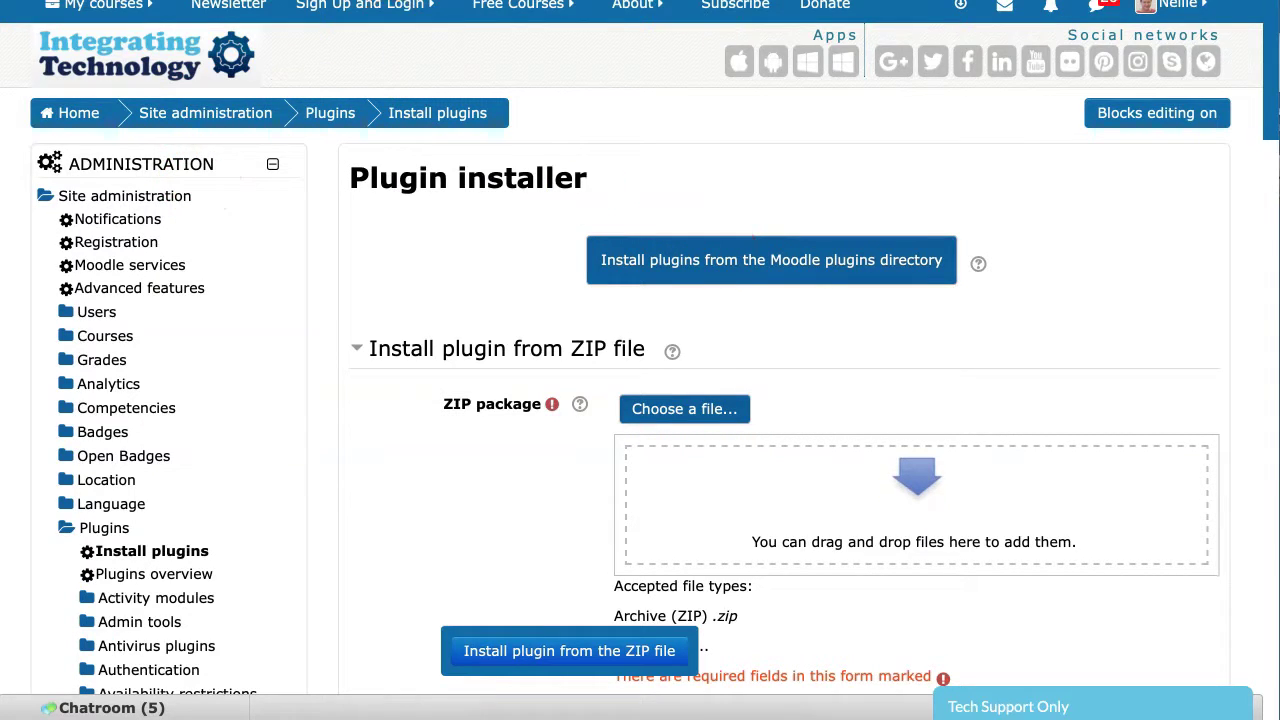
{"action": "left_click", "coordinate": [98, 5]}
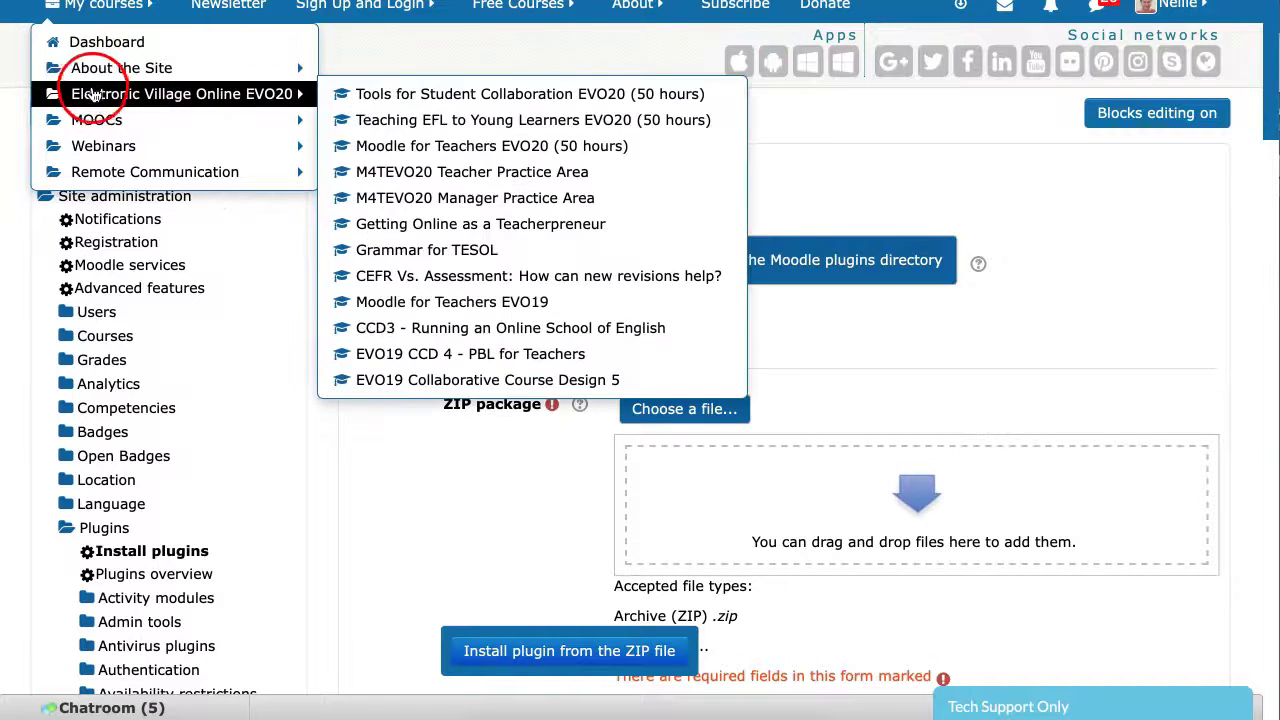
Step: Open CO20 Connecting Online Conference, turn editing on, and view its Certificate of Completion section
{"action": "mouse_move", "coordinate": [103, 147]}
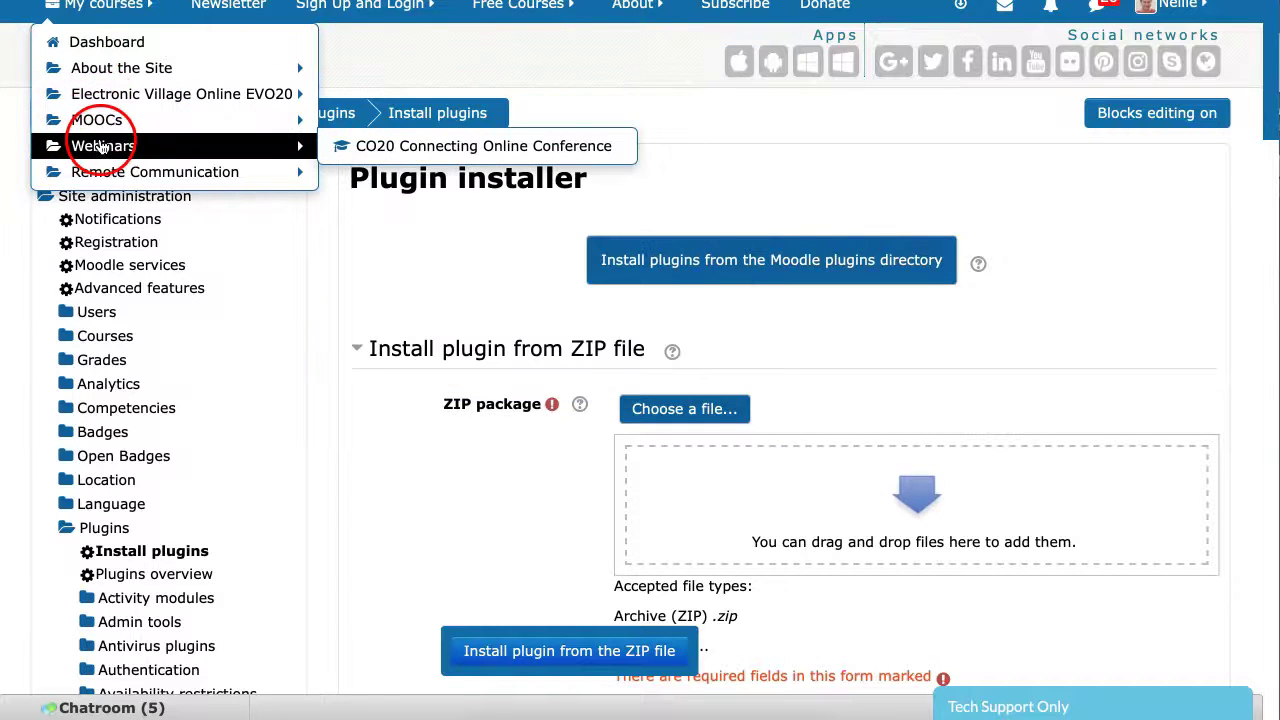
{"action": "left_click", "coordinate": [391, 147]}
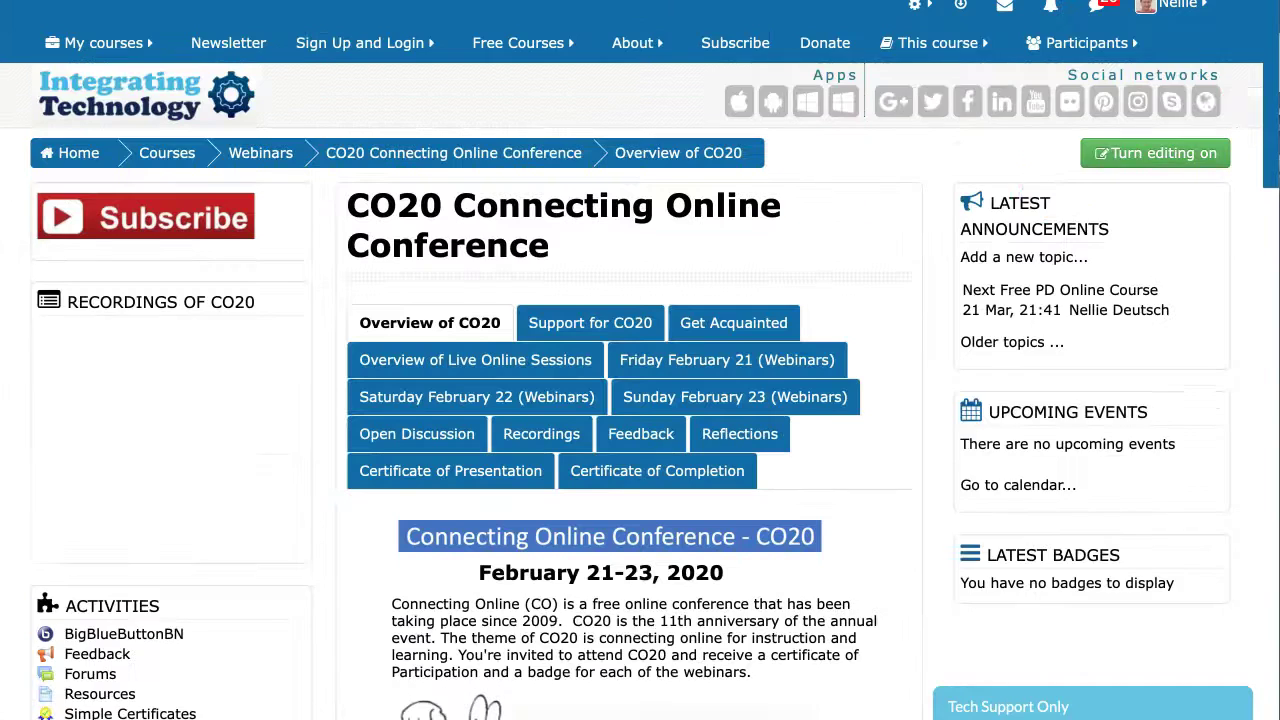
{"action": "left_click", "coordinate": [1186, 155]}
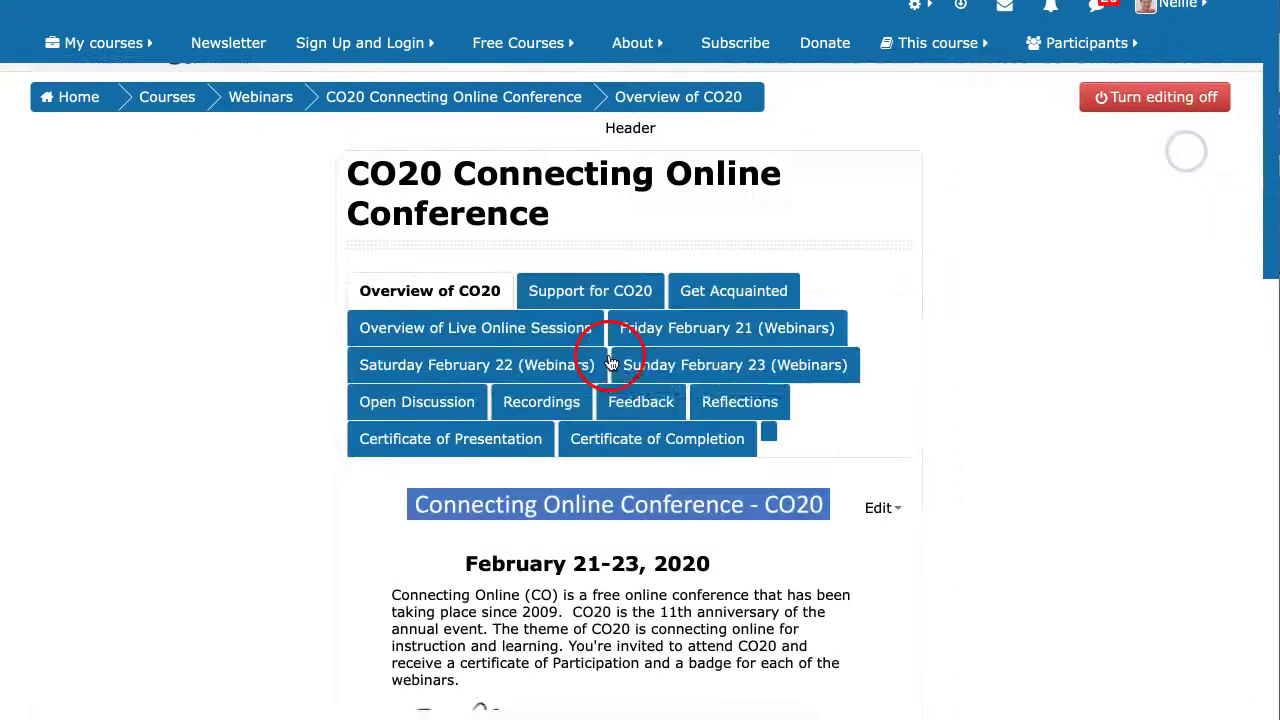
{"action": "scroll", "coordinate": [608, 355], "scroll_direction": "down", "scroll_amount": 2}
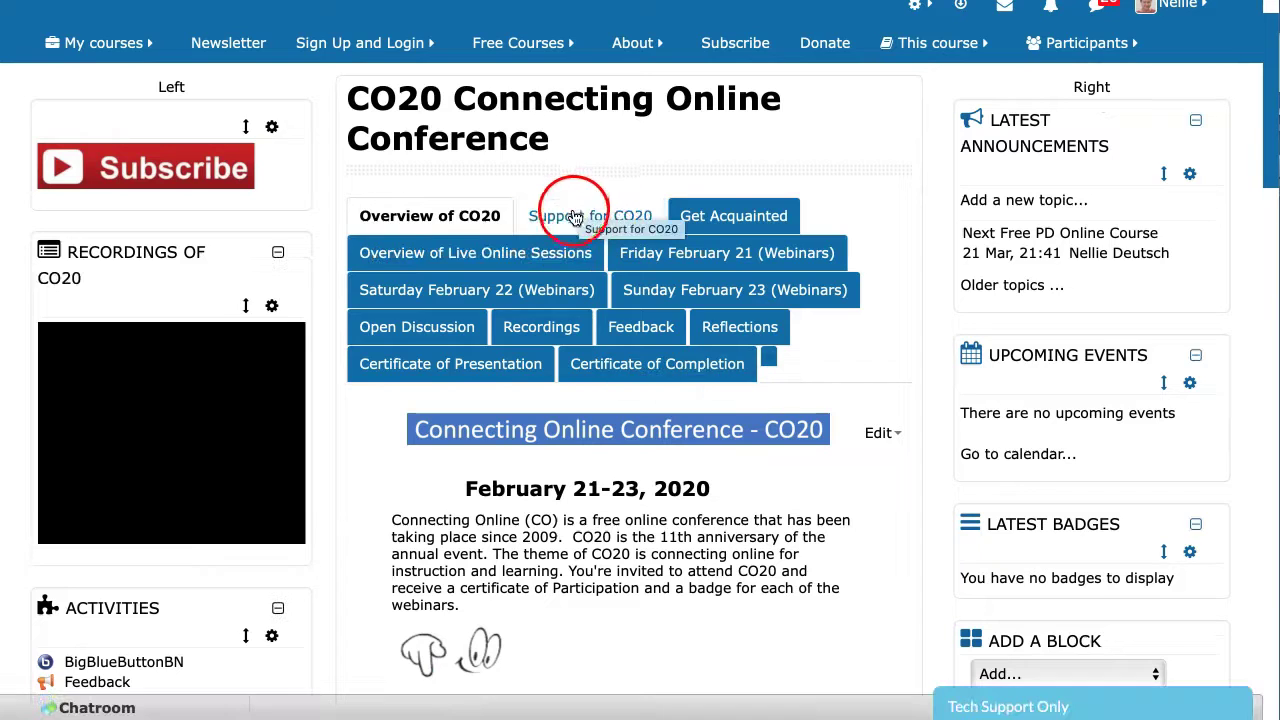
{"action": "left_click", "coordinate": [643, 378]}
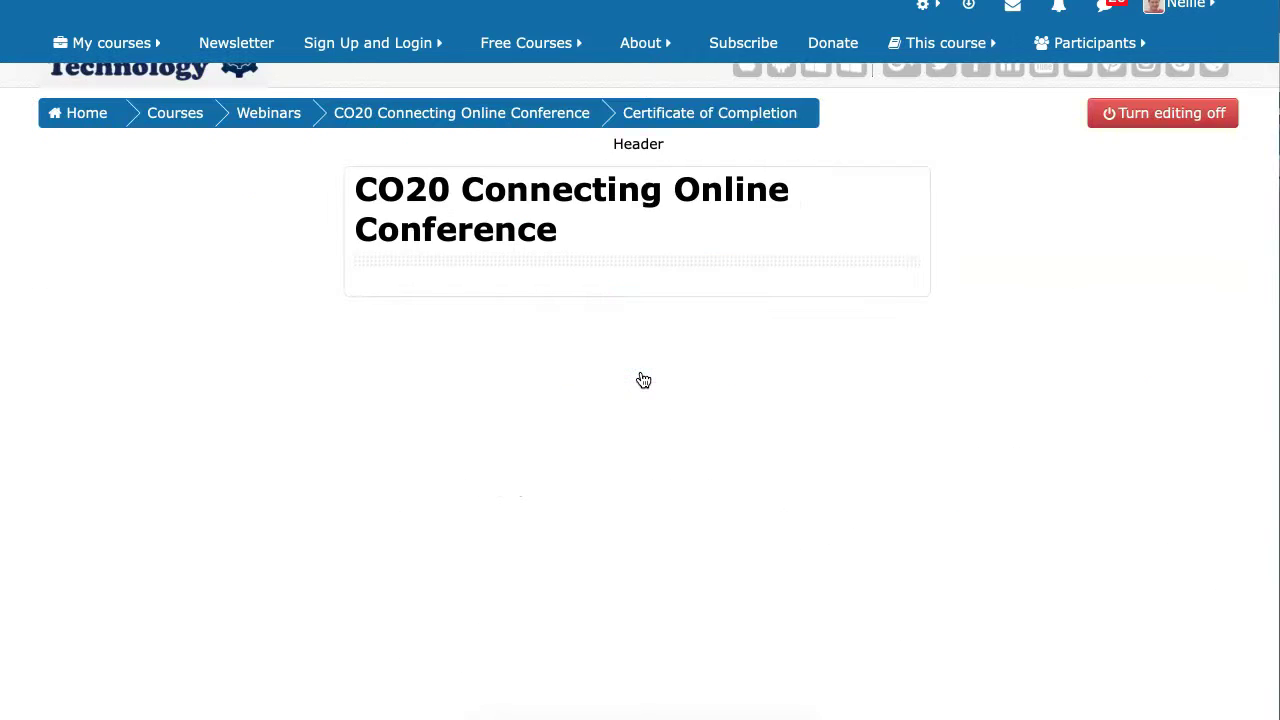
{"action": "scroll", "coordinate": [634, 395], "scroll_direction": "down", "scroll_amount": 5}
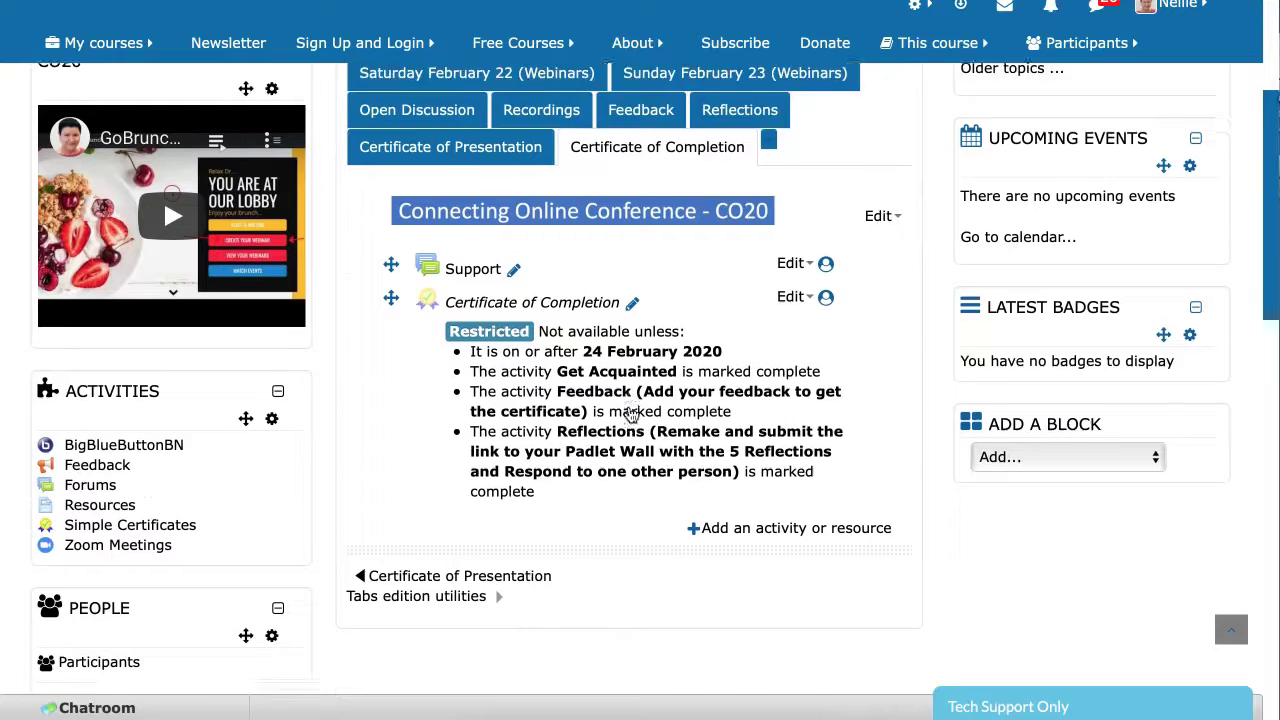
{"action": "scroll", "coordinate": [630, 413], "scroll_direction": "down", "scroll_amount": 1}
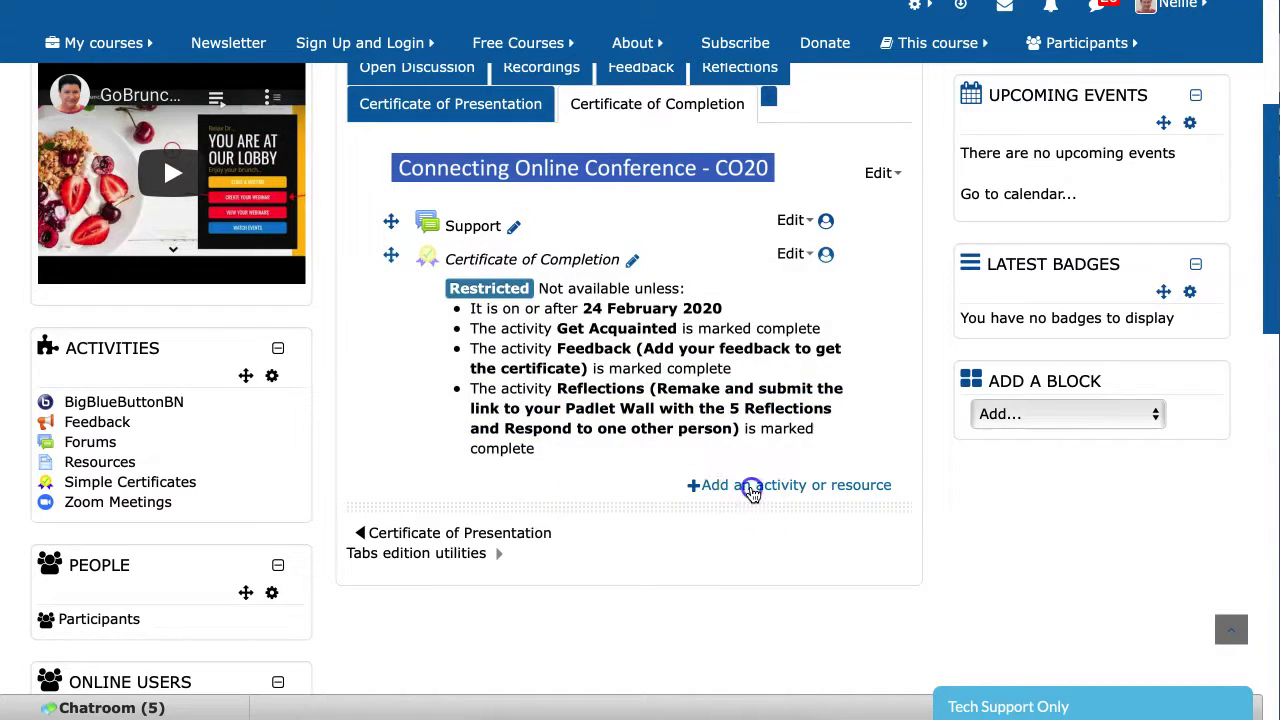
Step: Pick Zoom meeting in the activity chooser and add it to Certificate of Completion
{"action": "left_click", "coordinate": [750, 488]}
{"action": "scroll", "coordinate": [543, 451], "scroll_direction": "down", "scroll_amount": 3}
{"action": "scroll", "coordinate": [506, 357], "scroll_direction": "down", "scroll_amount": 9}
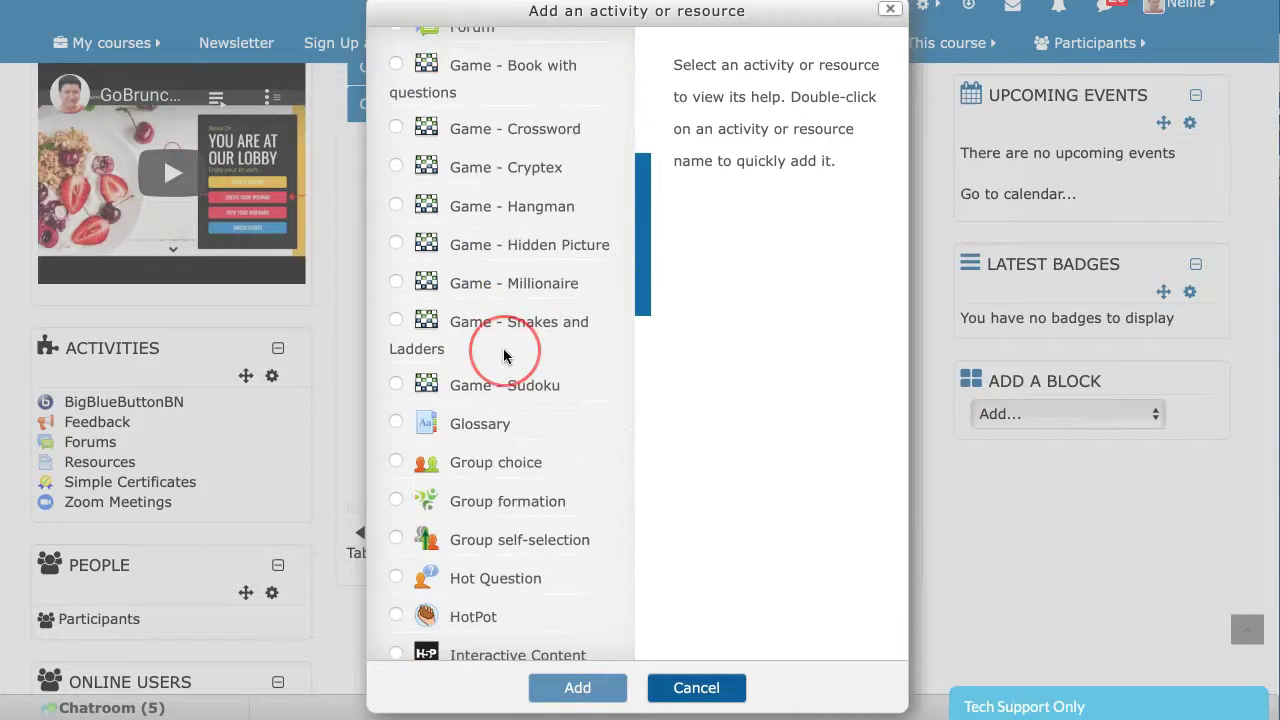
{"action": "scroll", "coordinate": [503, 355], "scroll_direction": "down", "scroll_amount": 5}
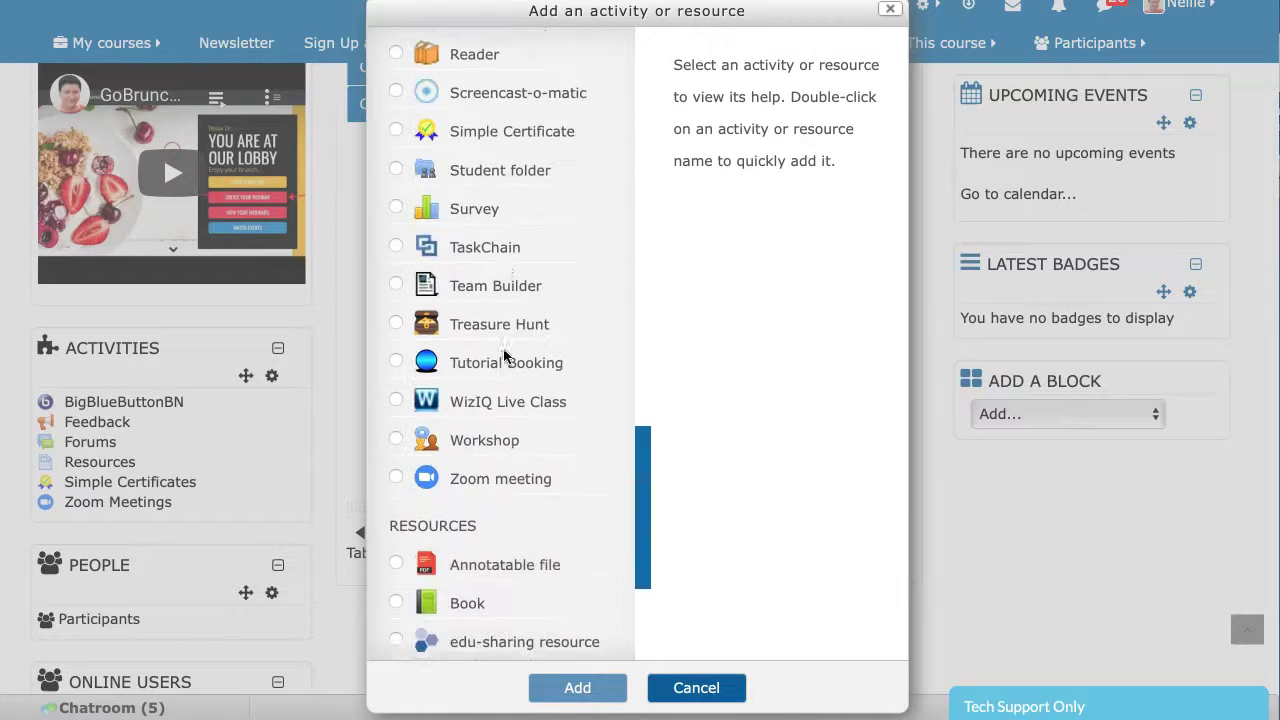
{"action": "scroll", "coordinate": [486, 250], "scroll_direction": "up", "scroll_amount": 10}
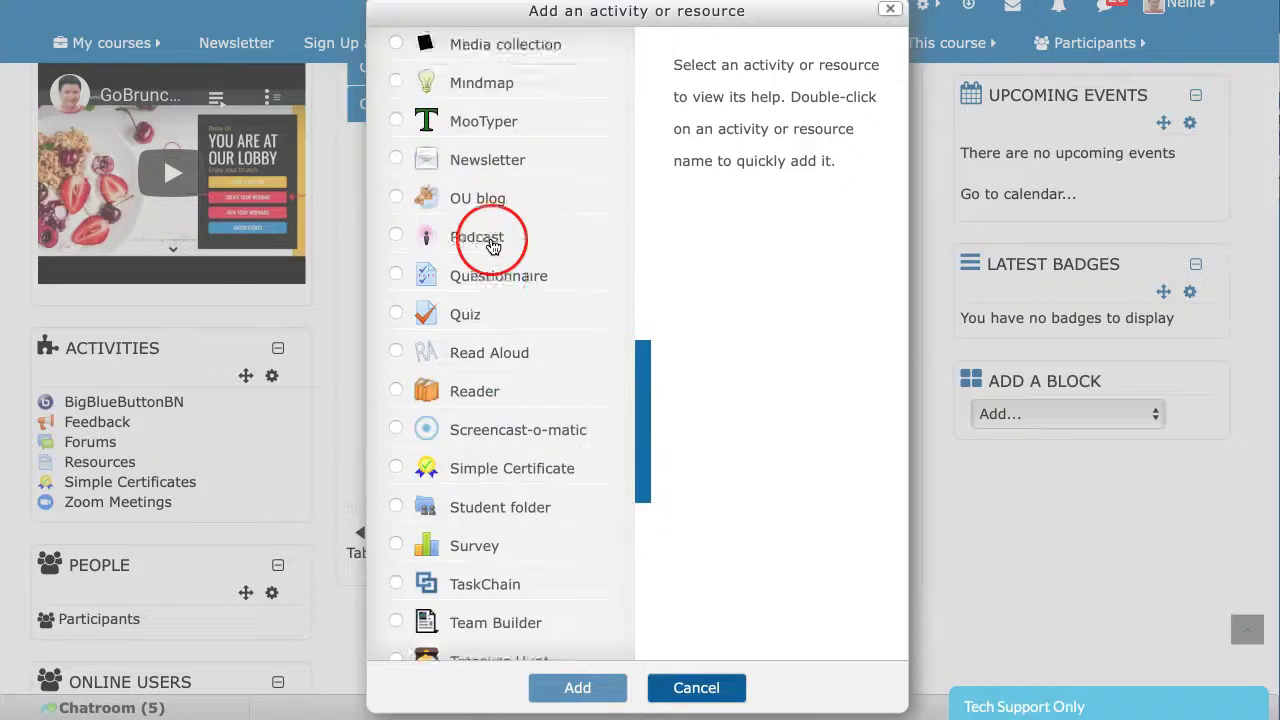
{"action": "scroll", "coordinate": [492, 246], "scroll_direction": "up", "scroll_amount": 4}
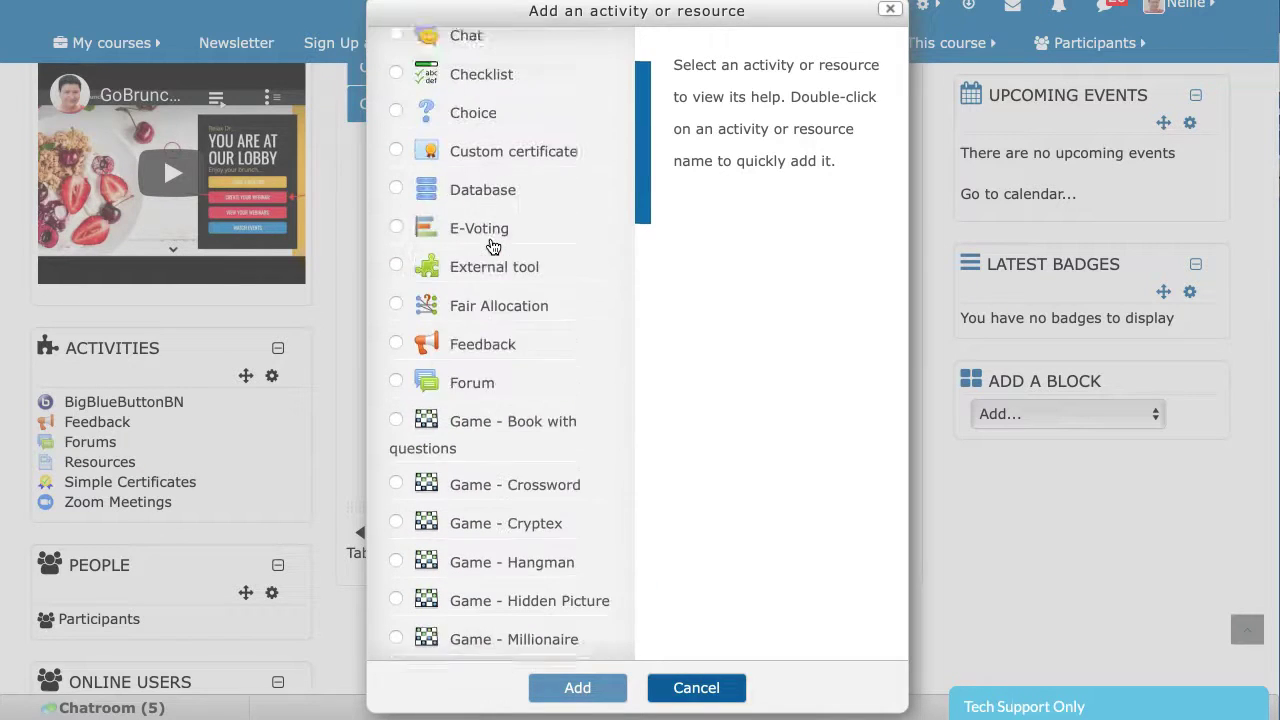
{"action": "scroll", "coordinate": [480, 250], "scroll_direction": "down", "scroll_amount": 10}
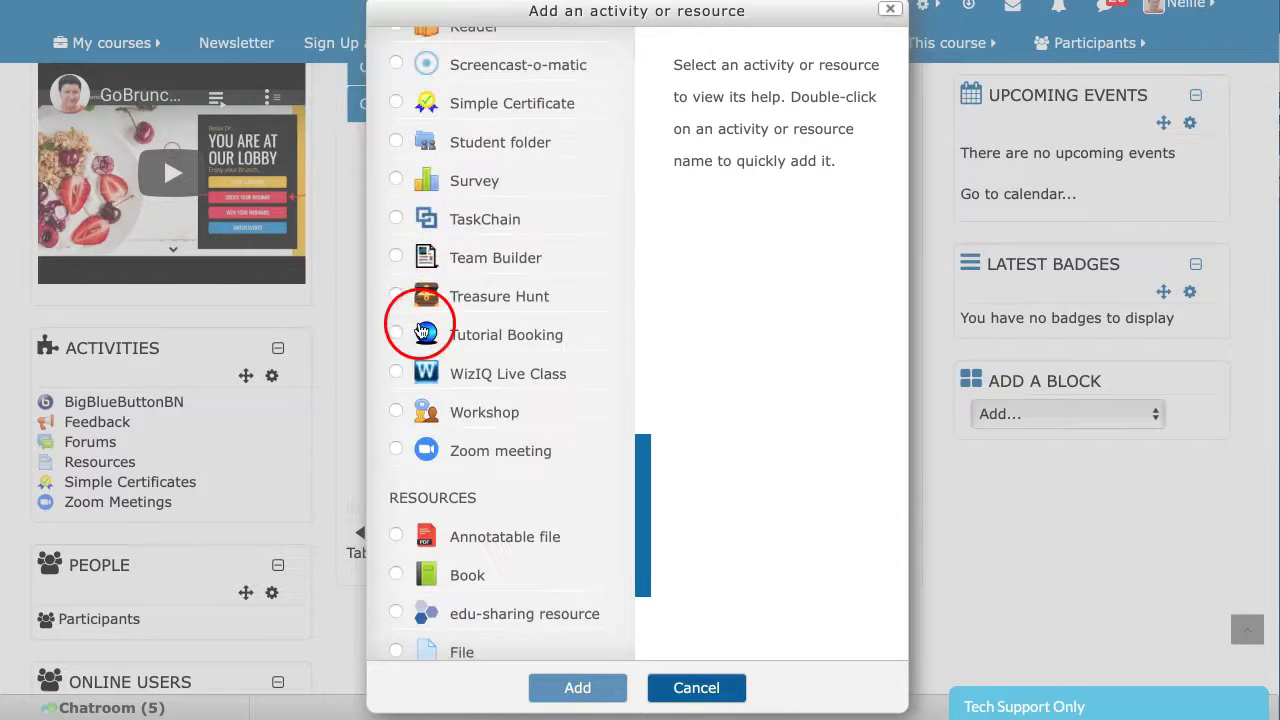
{"action": "left_click", "coordinate": [396, 452]}
{"action": "left_click", "coordinate": [578, 688]}
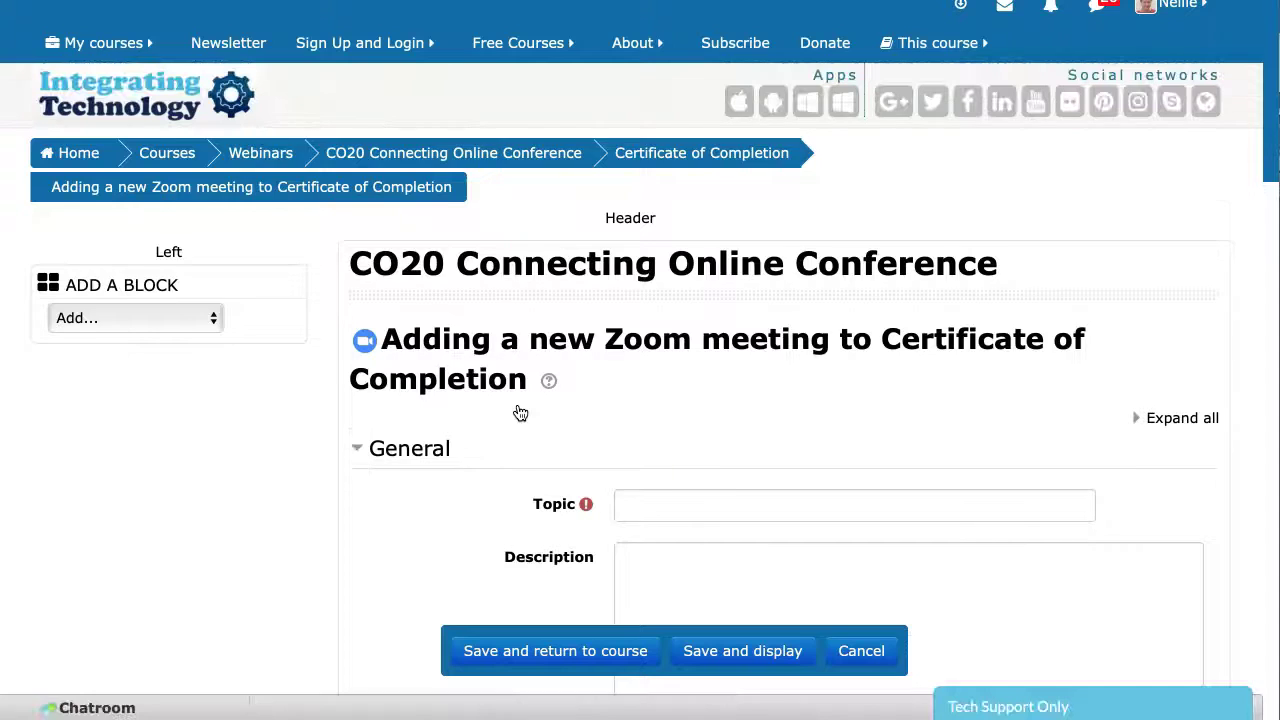
Step: Create the Zoom meeting 'Test' at 14:20 on 24 March 2020 with host video off, and save it
{"action": "left_click", "coordinate": [634, 508]}
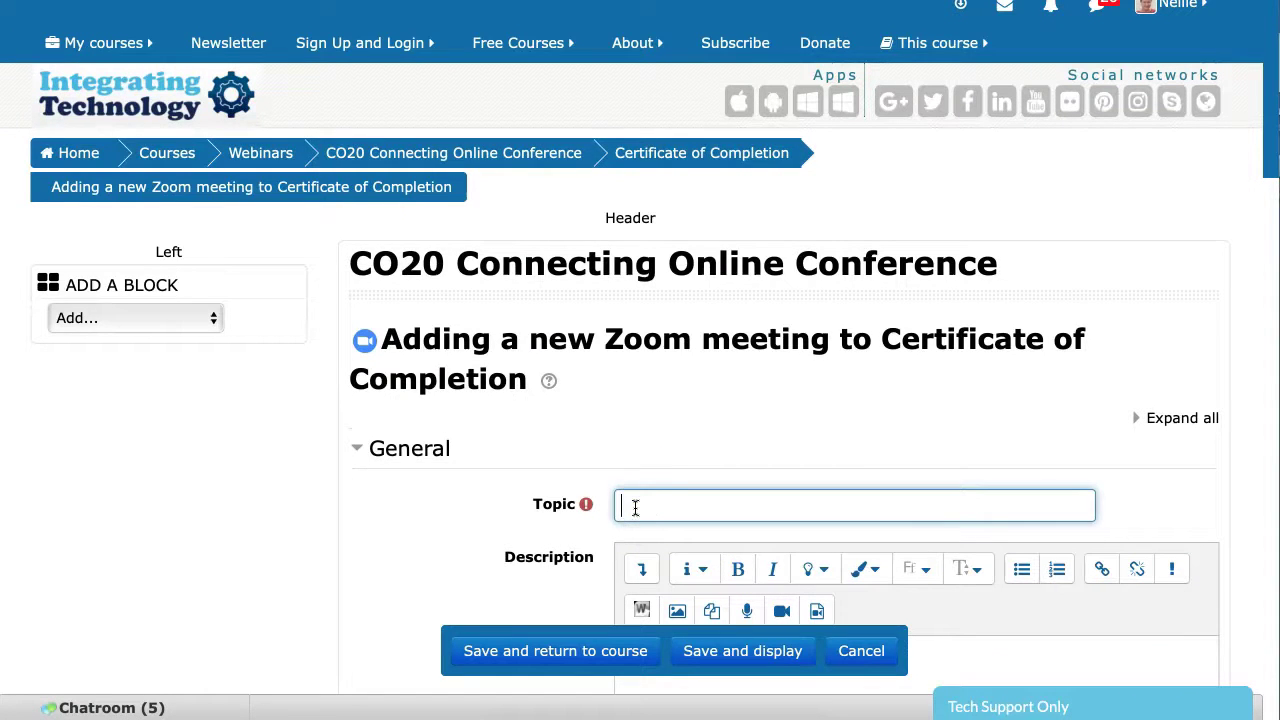
{"action": "scroll", "coordinate": [630, 480], "scroll_direction": "down", "scroll_amount": 5}
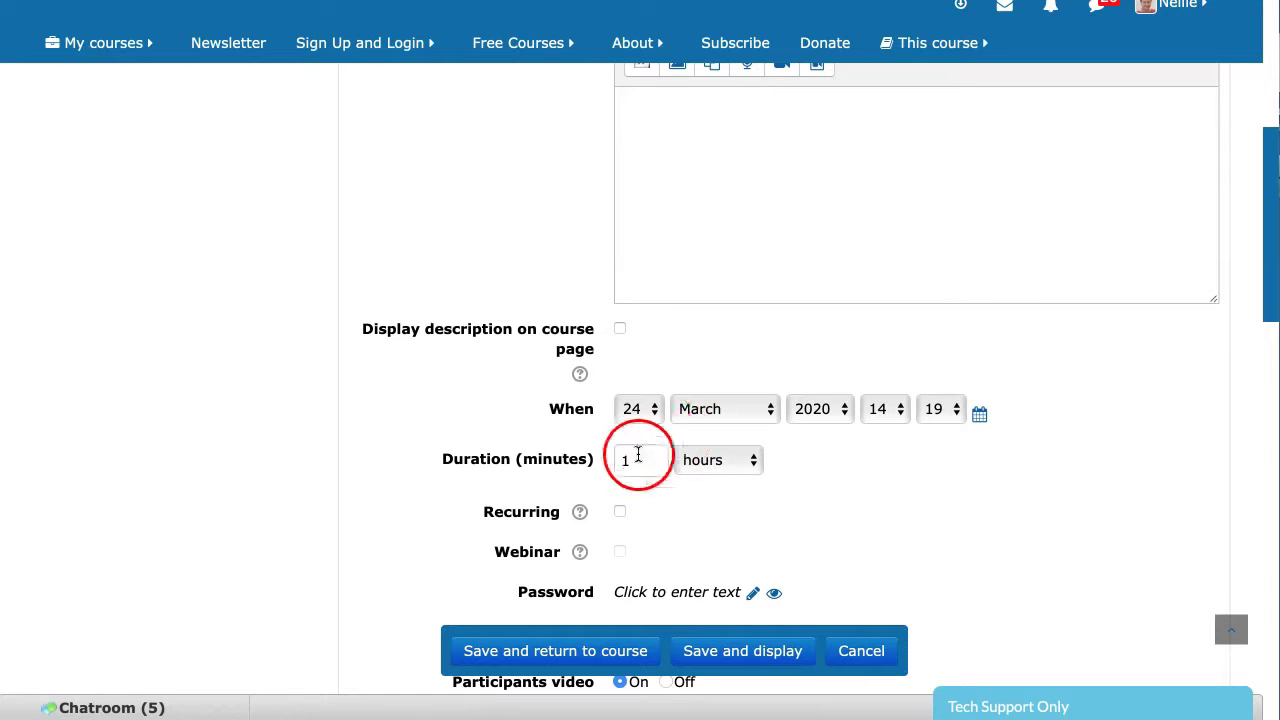
{"action": "left_click", "coordinate": [903, 418]}
{"action": "scroll", "coordinate": [712, 425], "scroll_direction": "down", "scroll_amount": 3}
{"action": "left_click", "coordinate": [666, 393]}
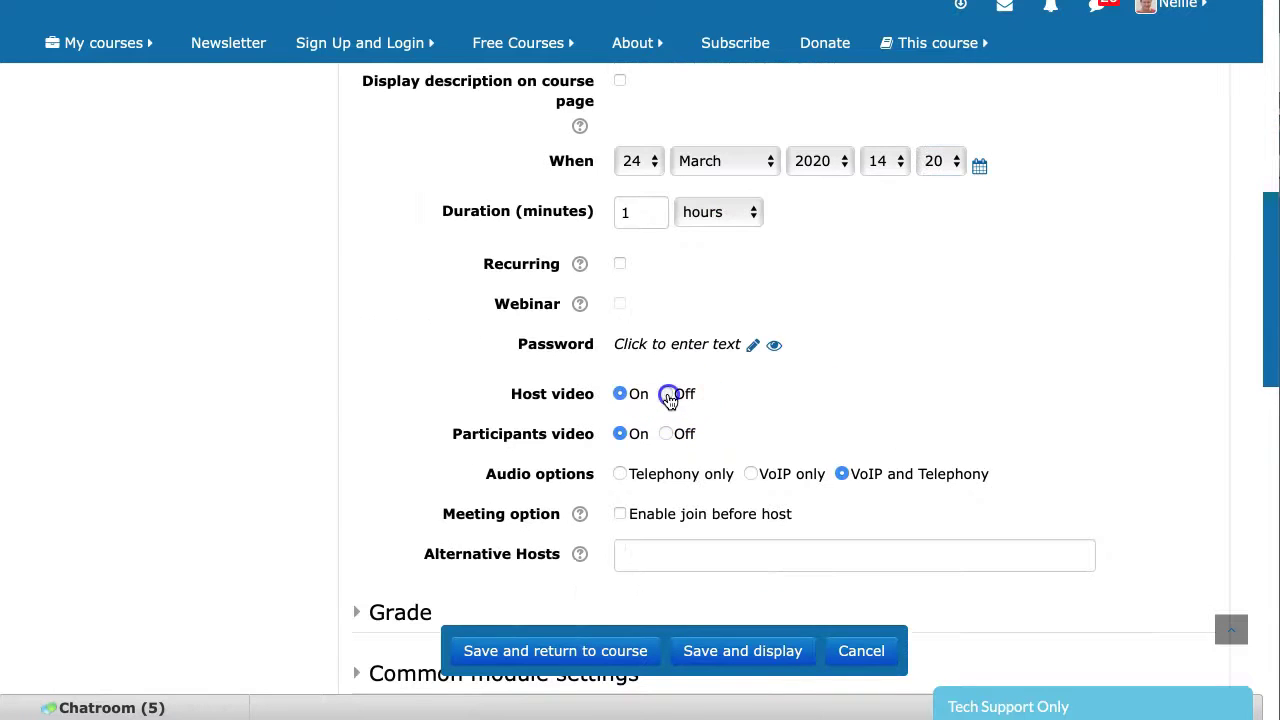
{"action": "scroll", "coordinate": [667, 440], "scroll_direction": "down", "scroll_amount": 5}
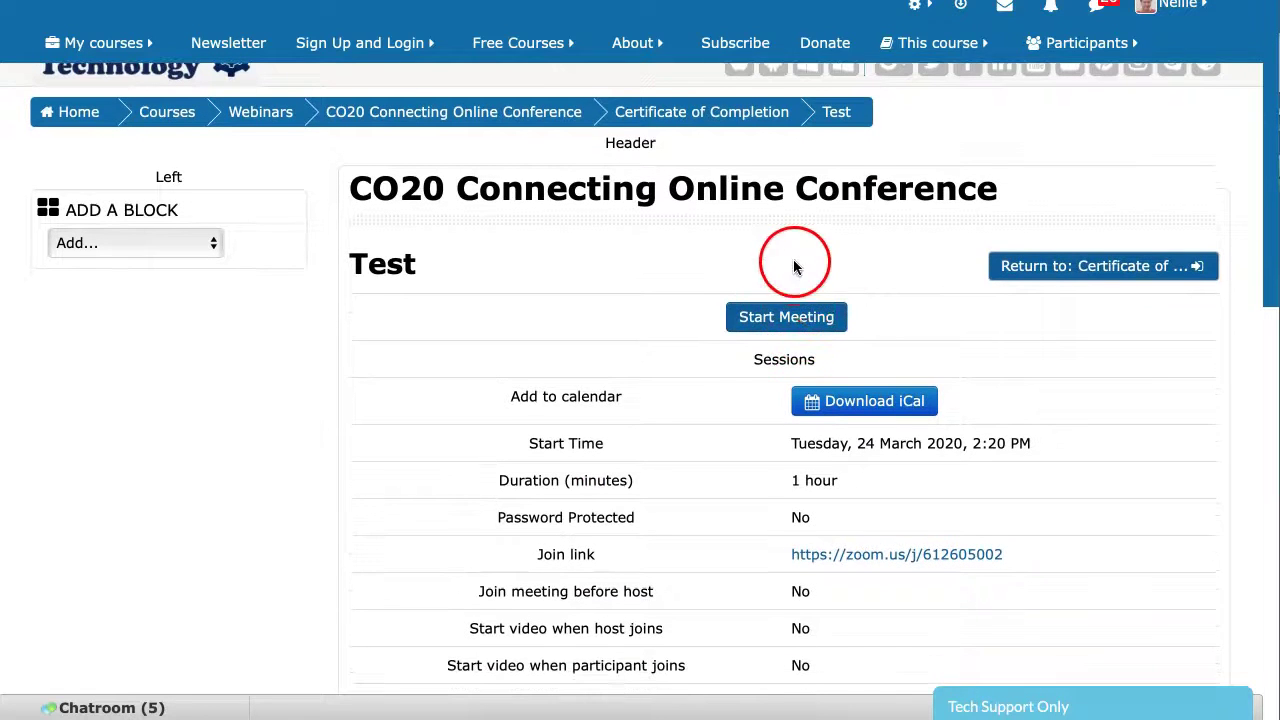
Step: Start the Test meeting from Moodle and allow the browser to open Zoom
{"action": "left_click", "coordinate": [756, 320]}
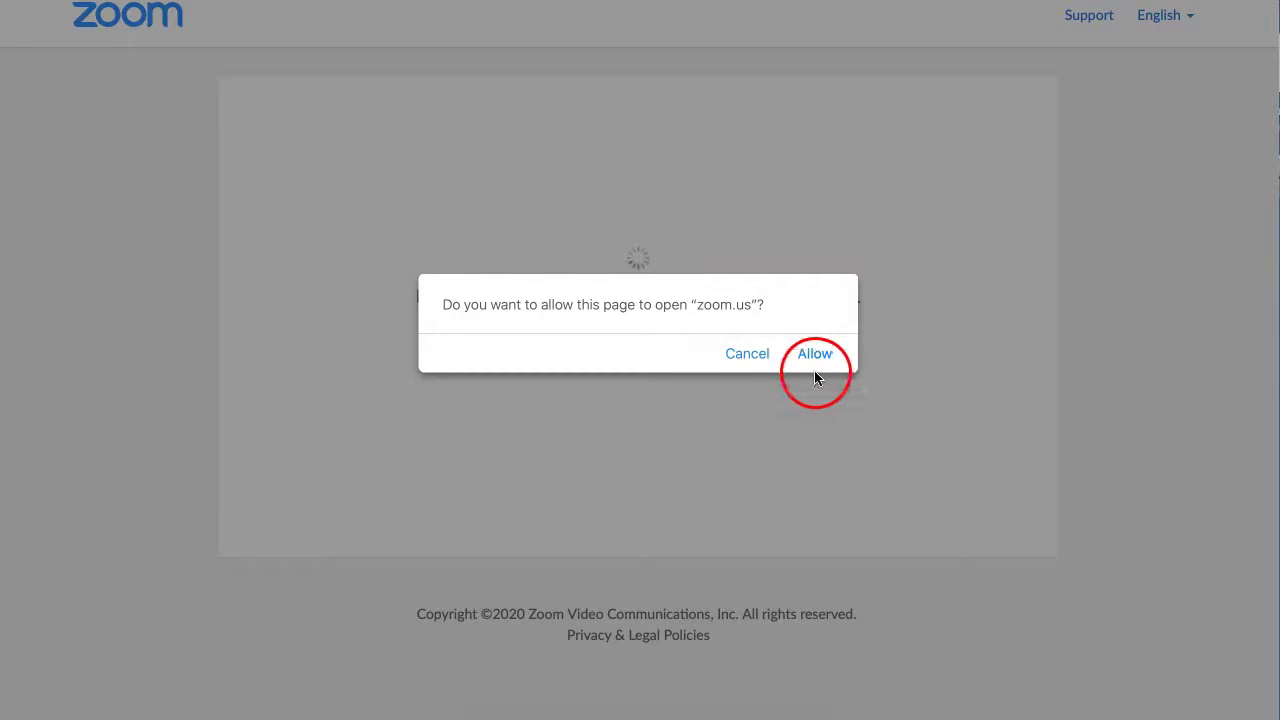
{"action": "left_click", "coordinate": [815, 352]}
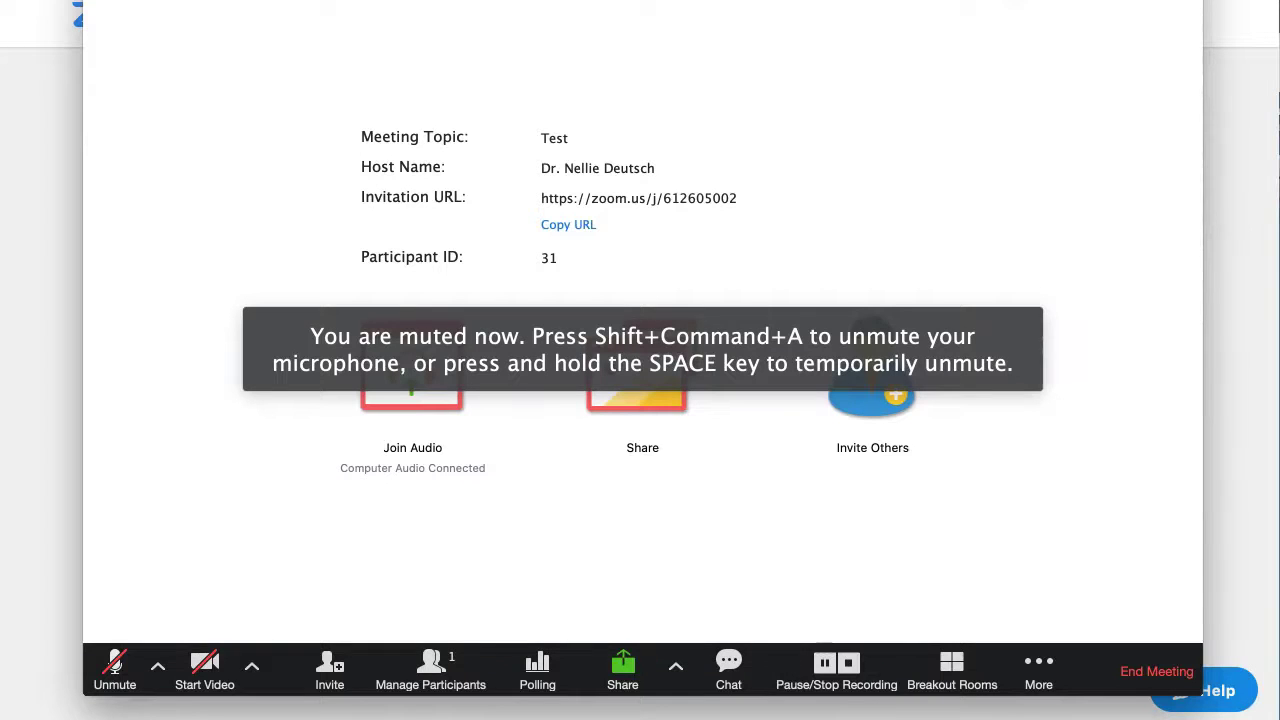
Step: End the Test Zoom meeting for all participants
{"action": "left_click", "coordinate": [432, 20]}
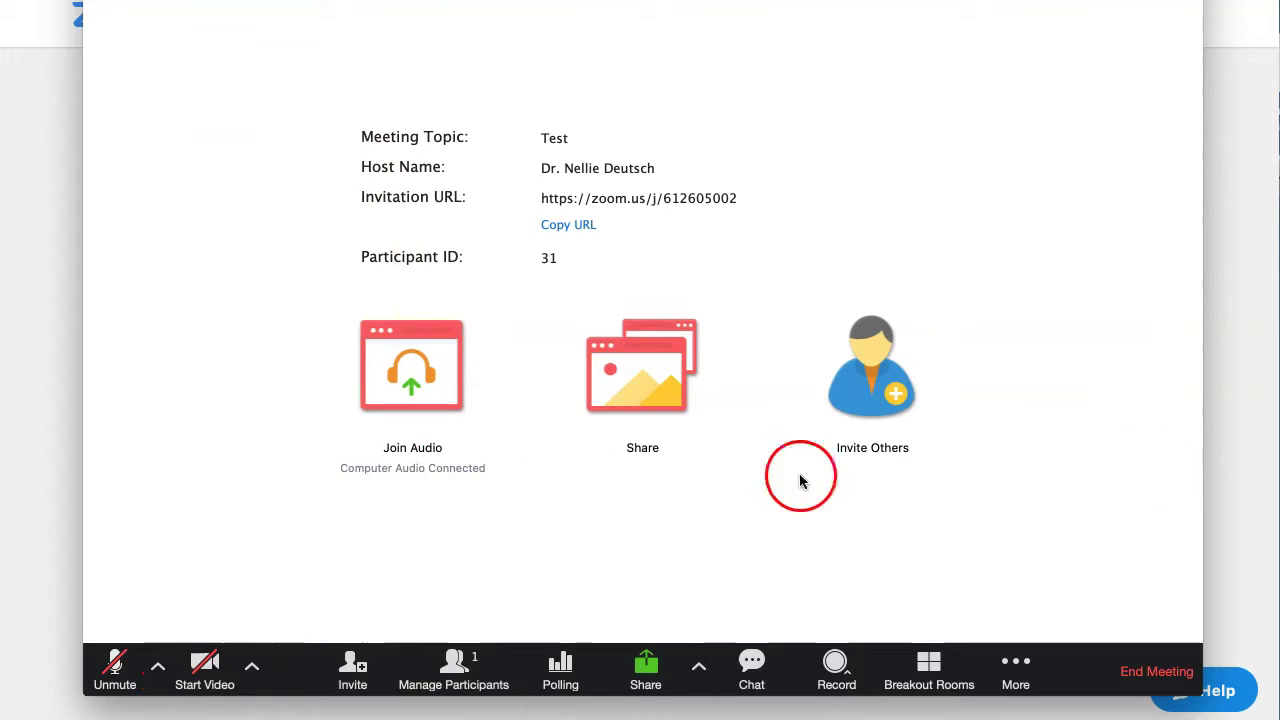
{"action": "left_click", "coordinate": [1150, 677]}
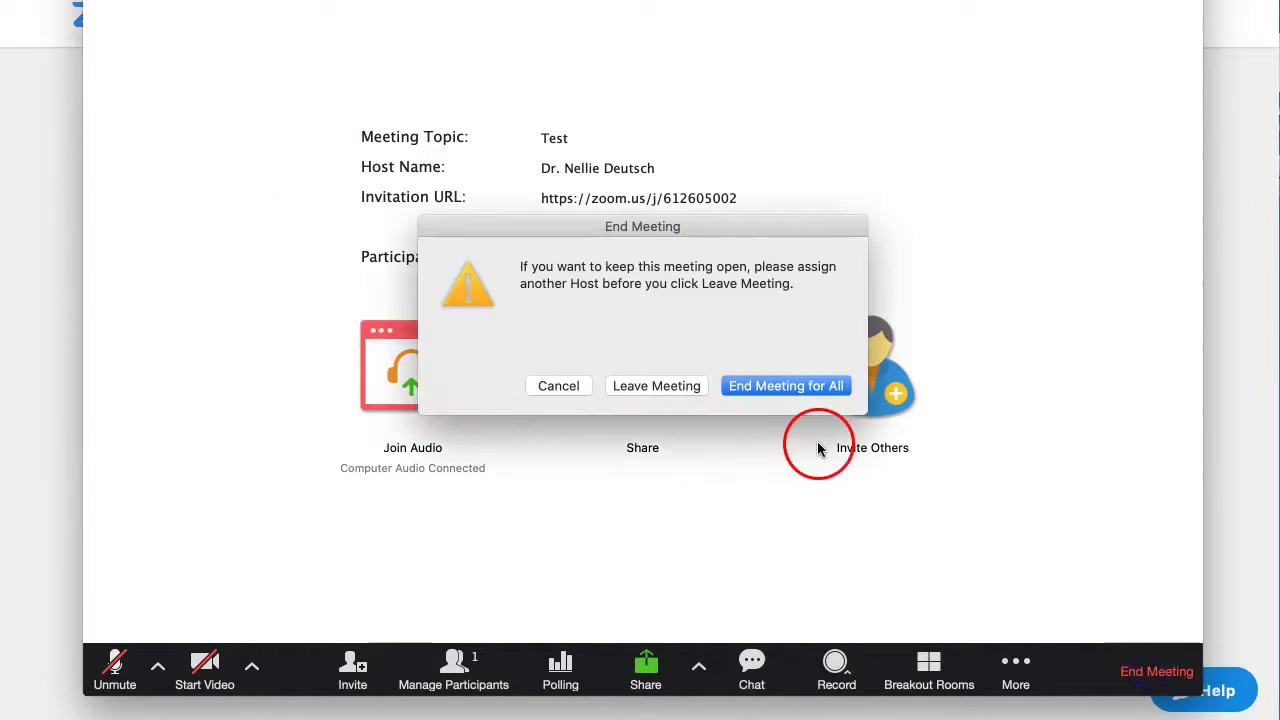
{"action": "left_click", "coordinate": [775, 392]}
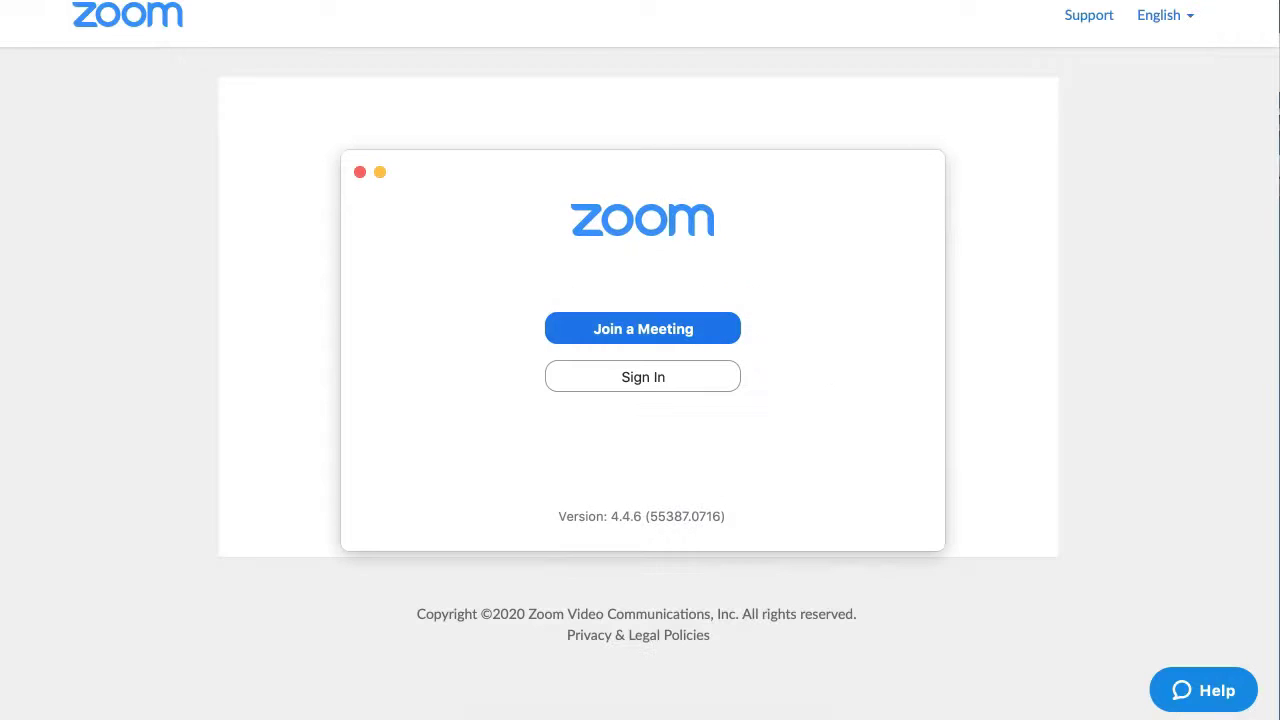
Step: Close the Zoom start window and return to the Moodle Test activity page
{"action": "left_click", "coordinate": [358, 171]}
{"action": "key", "text": "ctrl+w"}
{"action": "left_click", "coordinate": [665, 251]}
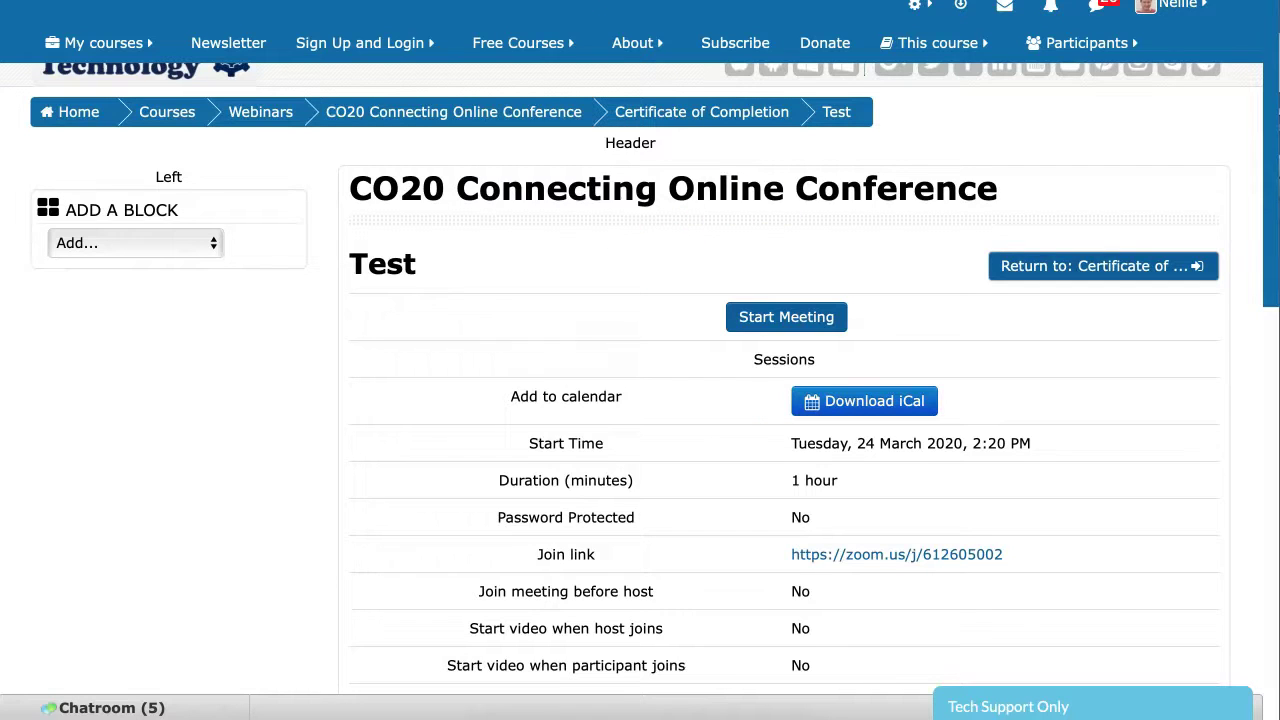
{"action": "left_click", "coordinate": [729, 106]}
{"action": "left_click", "coordinate": [775, 318]}
Step: Go to zoom.us in Safari and open the MY ACCOUNT profile page
{"action": "left_click", "coordinate": [738, 312]}
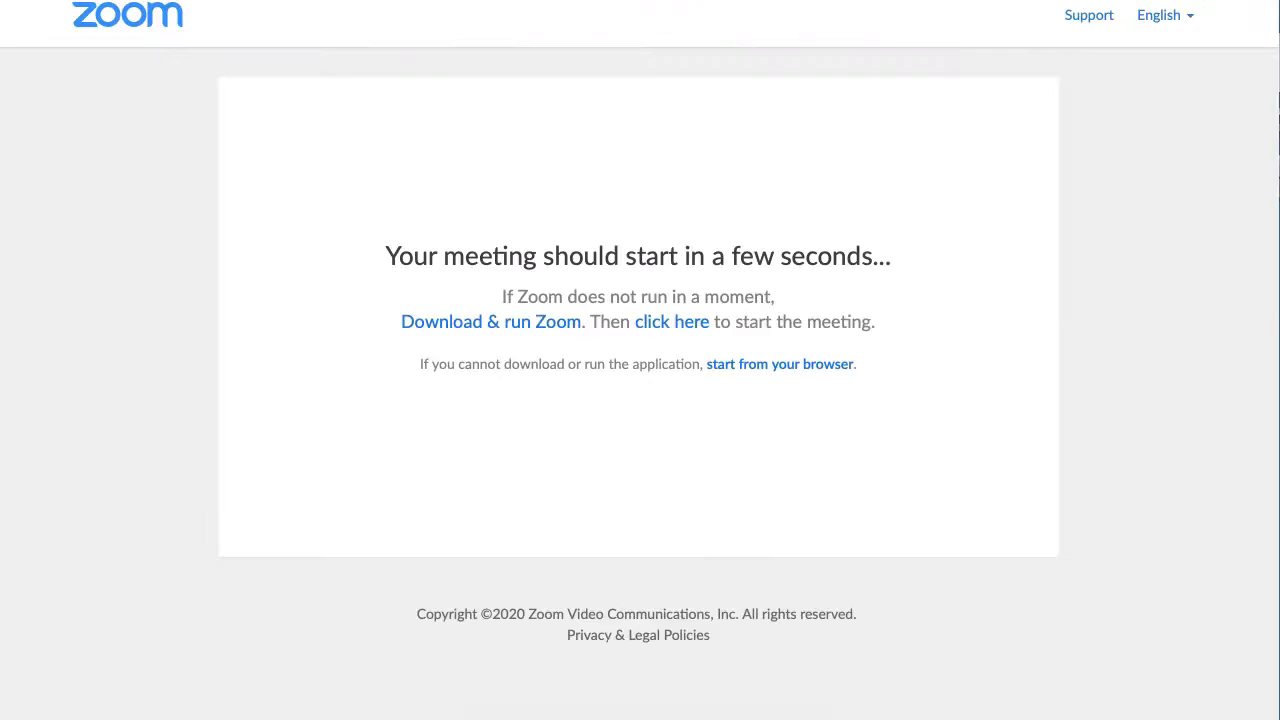
{"action": "left_click", "coordinate": [386, 12]}
{"action": "type", "text": "z"}
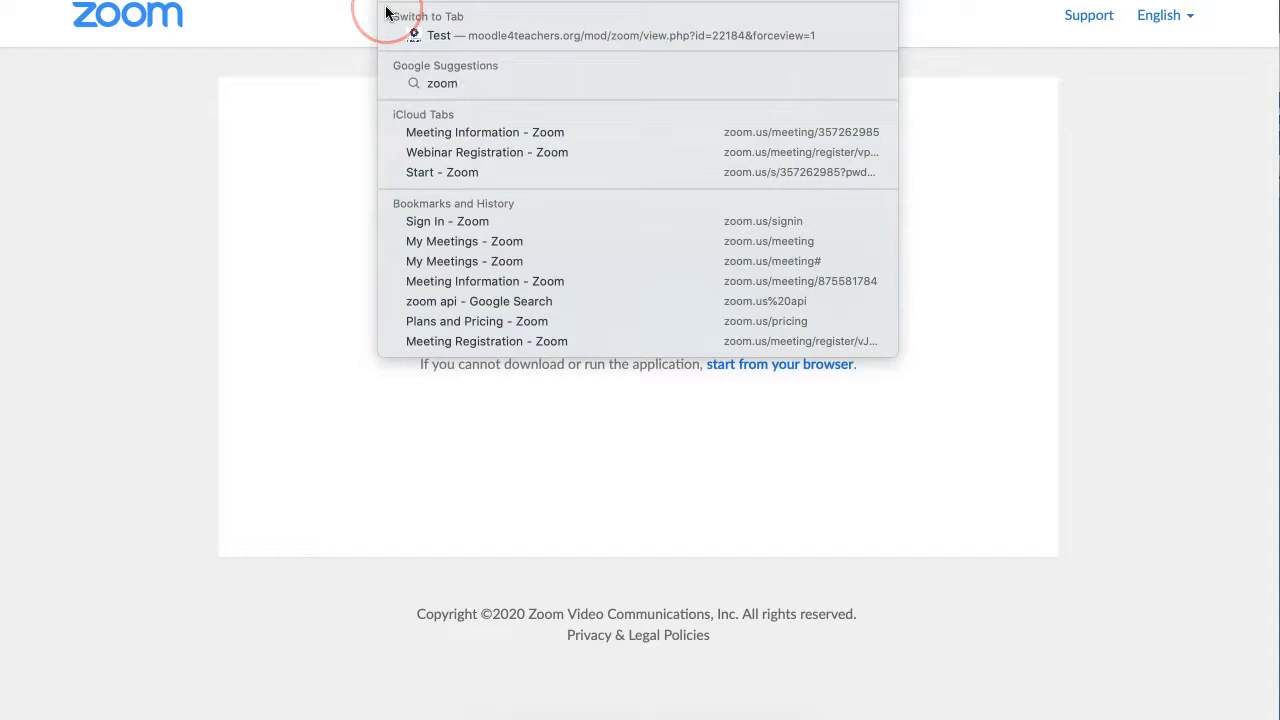
{"action": "key", "text": "Escape"}
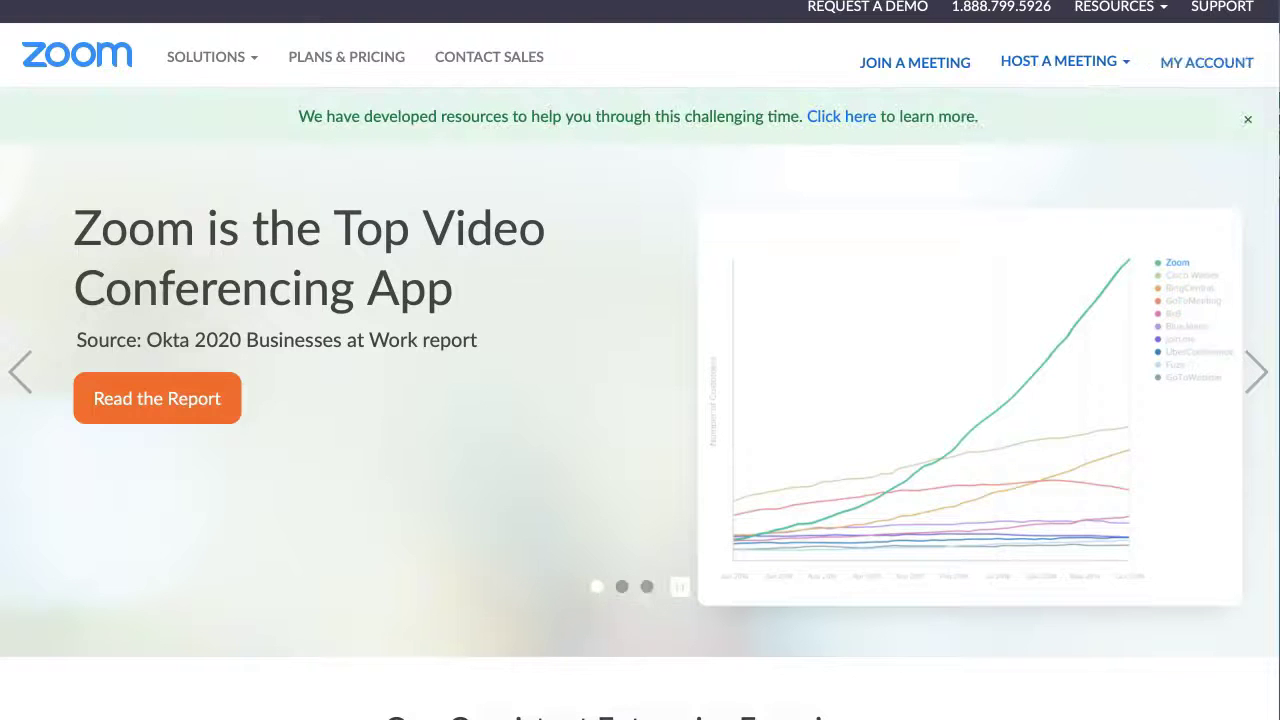
{"action": "left_click", "coordinate": [1210, 62]}
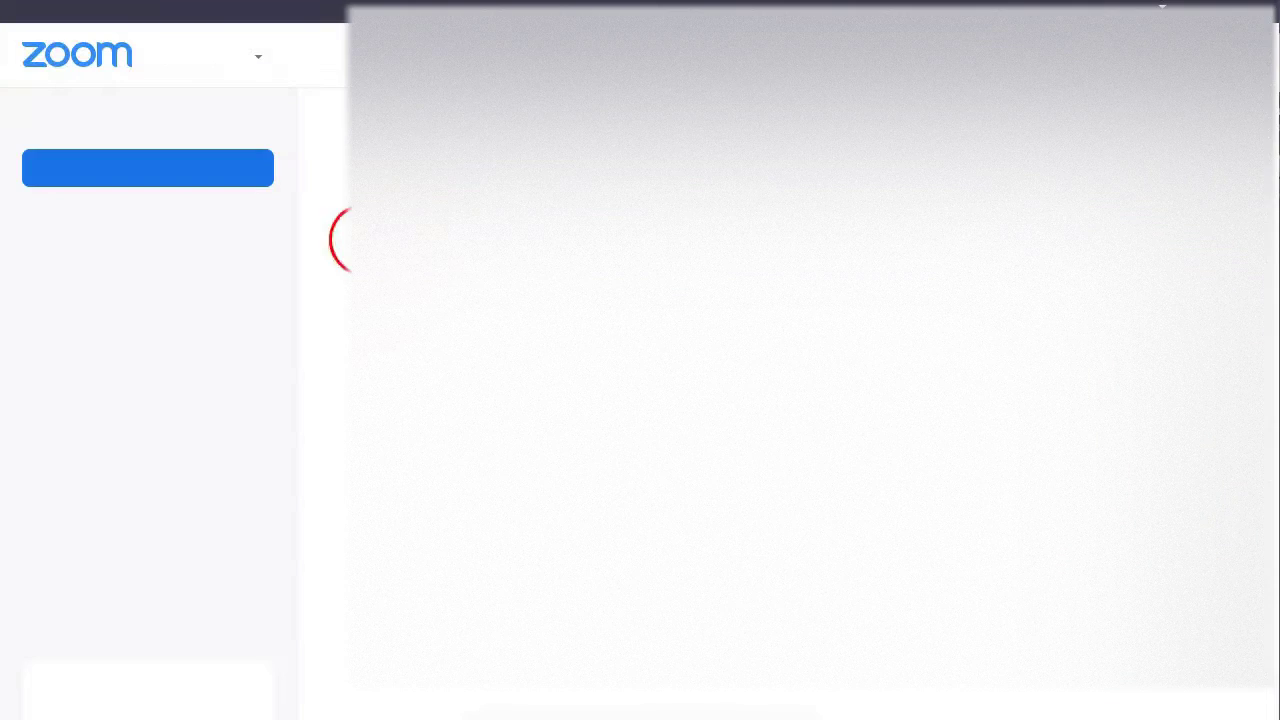
{"action": "mouse_move", "coordinate": [152, 132]}
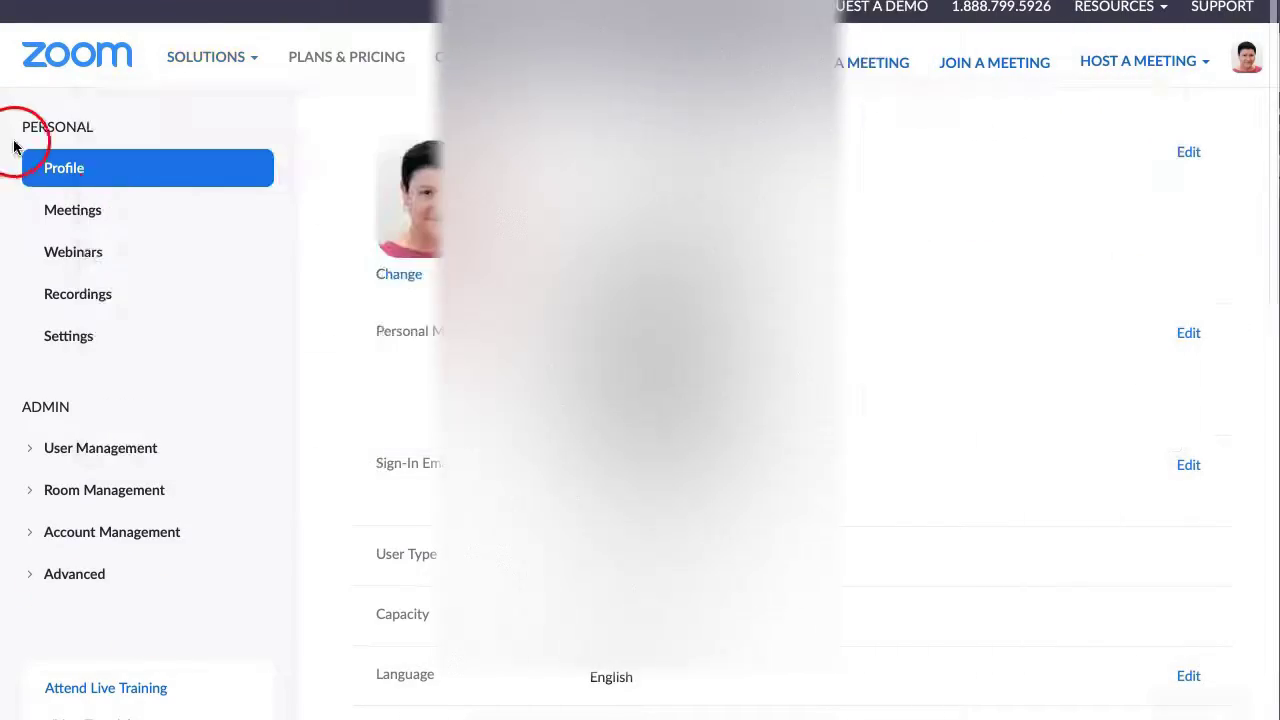
Step: Open the Test meeting's details from the upcoming Meetings list
{"action": "left_click", "coordinate": [58, 213]}
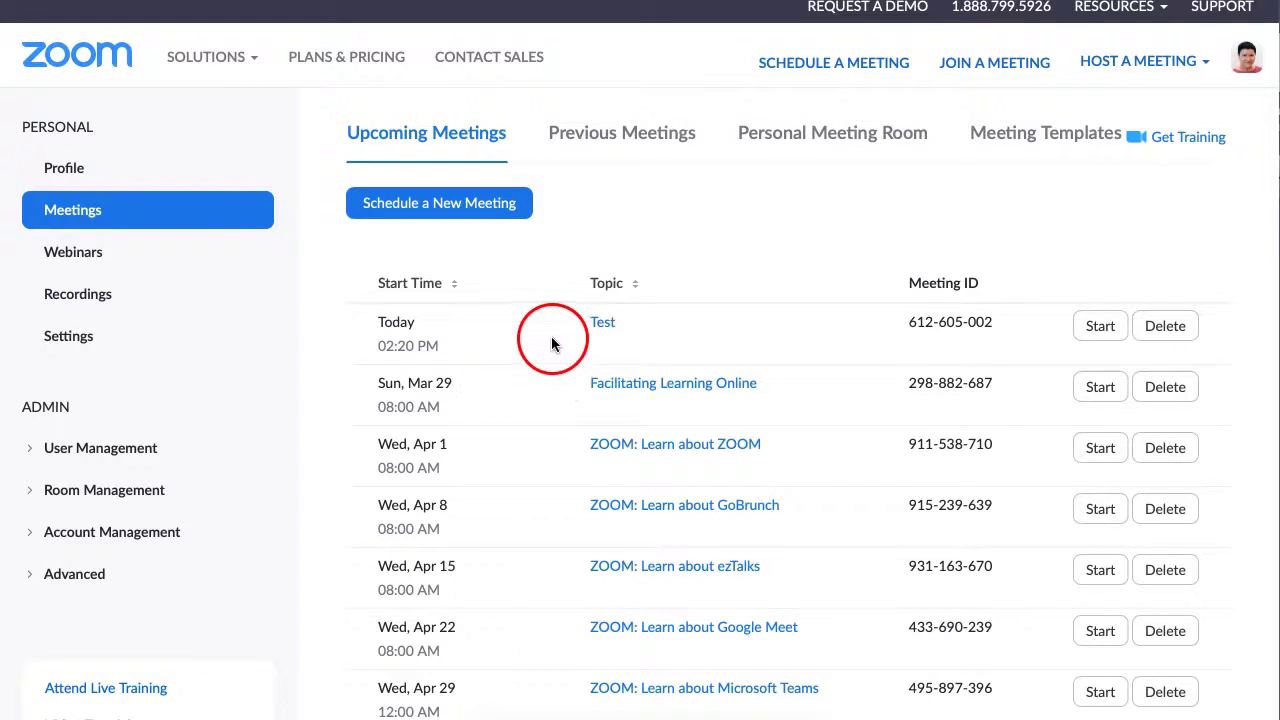
{"action": "left_click", "coordinate": [605, 325]}
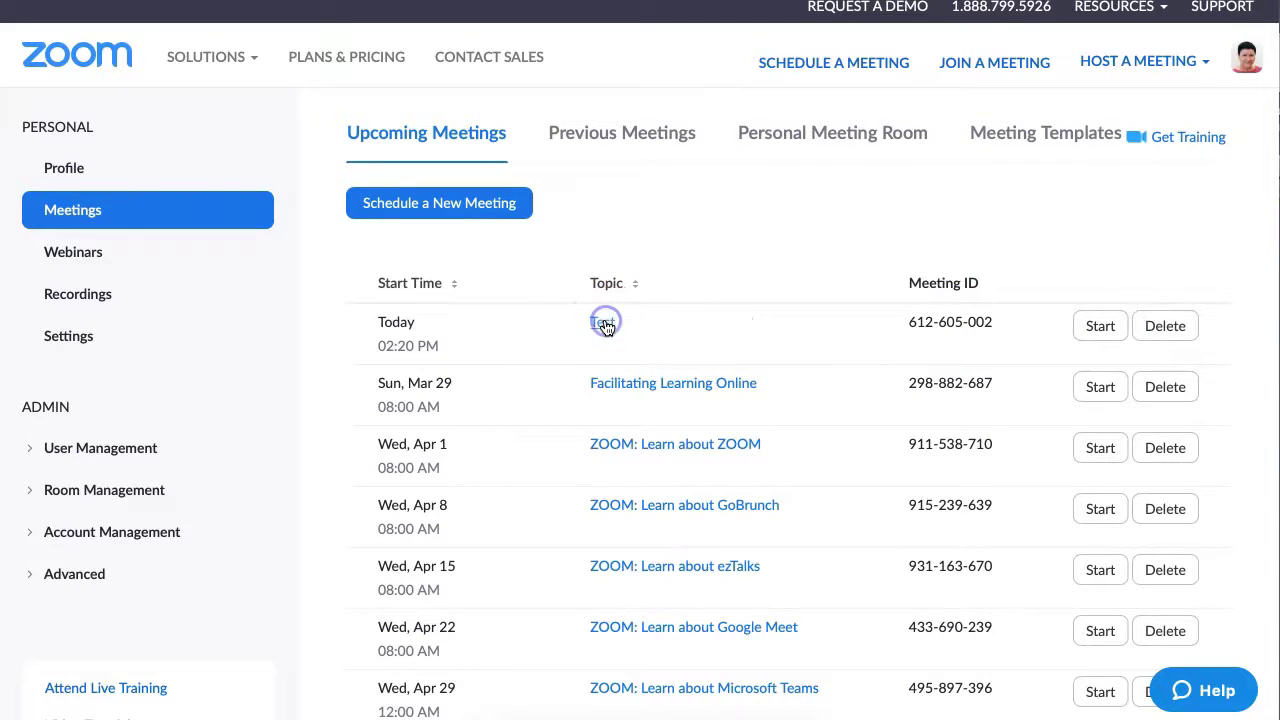
{"action": "left_click", "coordinate": [605, 325]}
{"action": "scroll", "coordinate": [631, 395], "scroll_direction": "down", "scroll_amount": 2}
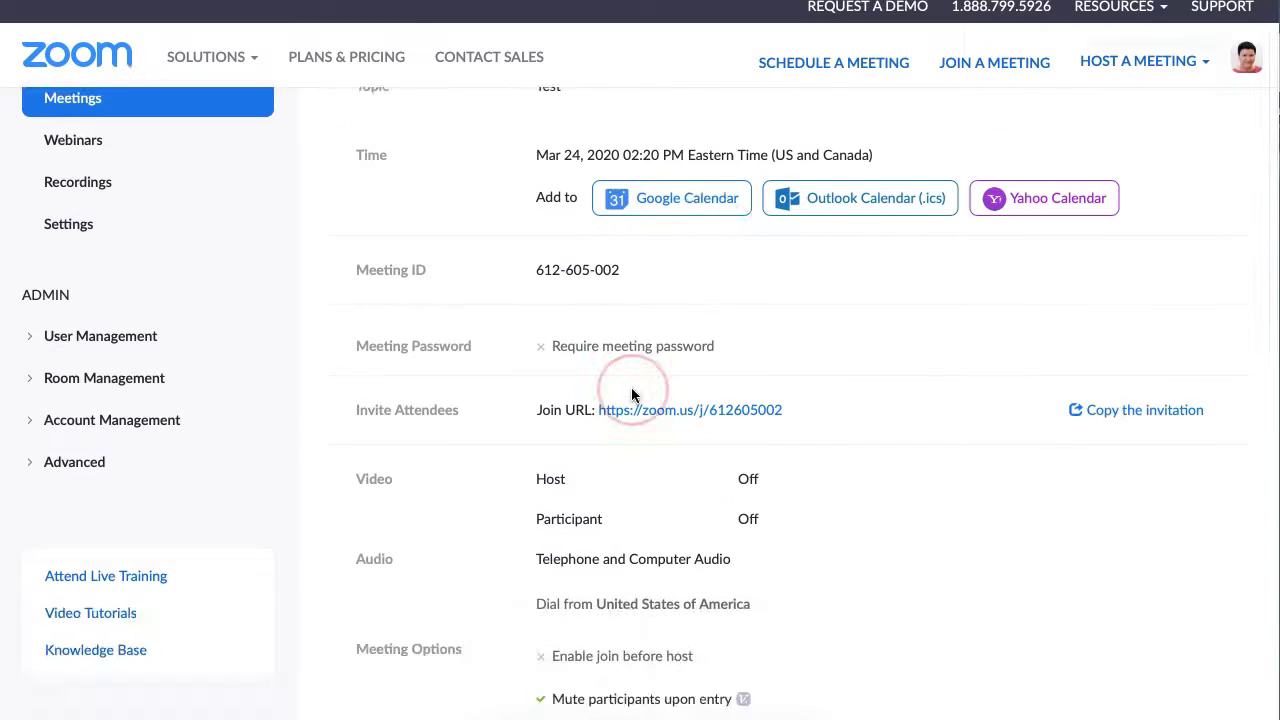
{"action": "scroll", "coordinate": [631, 395], "scroll_direction": "down", "scroll_amount": 1}
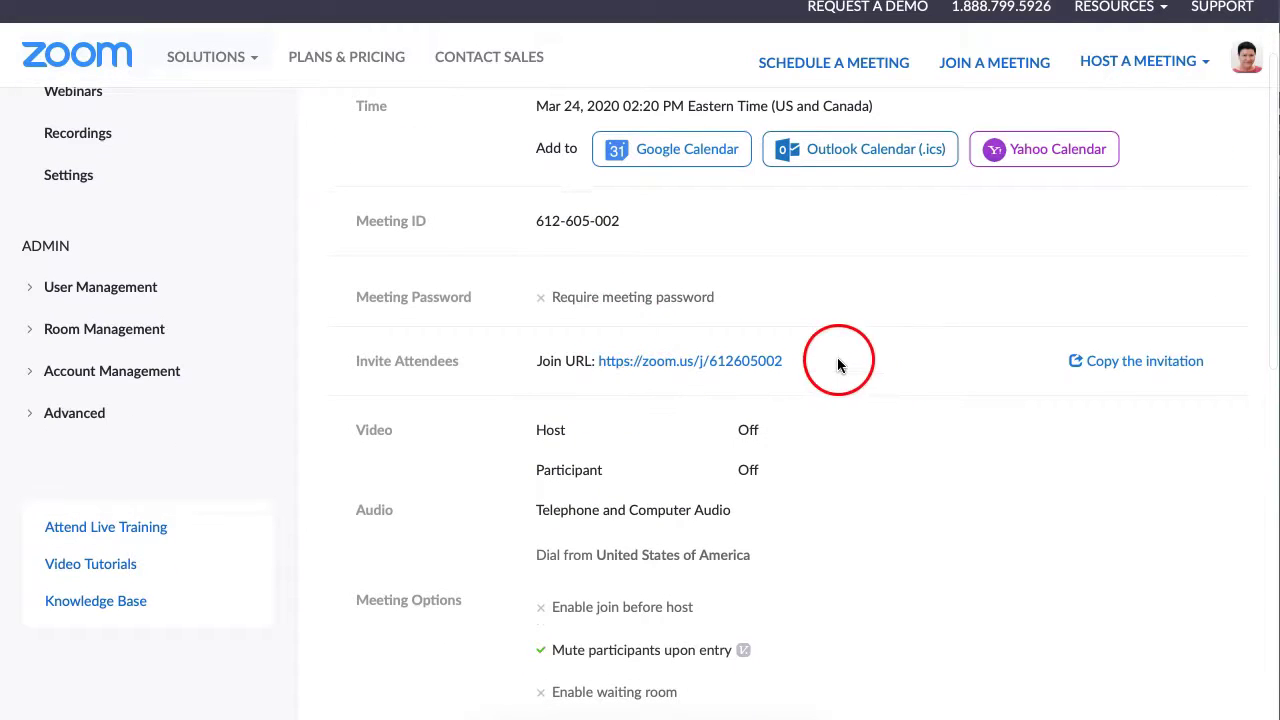
Step: Select the Test meeting's join URL and view its invitation text, then cancel
{"action": "left_click_drag", "start_coordinate": [838, 364], "coordinate": [610, 361]}
{"action": "left_click", "coordinate": [1138, 361]}
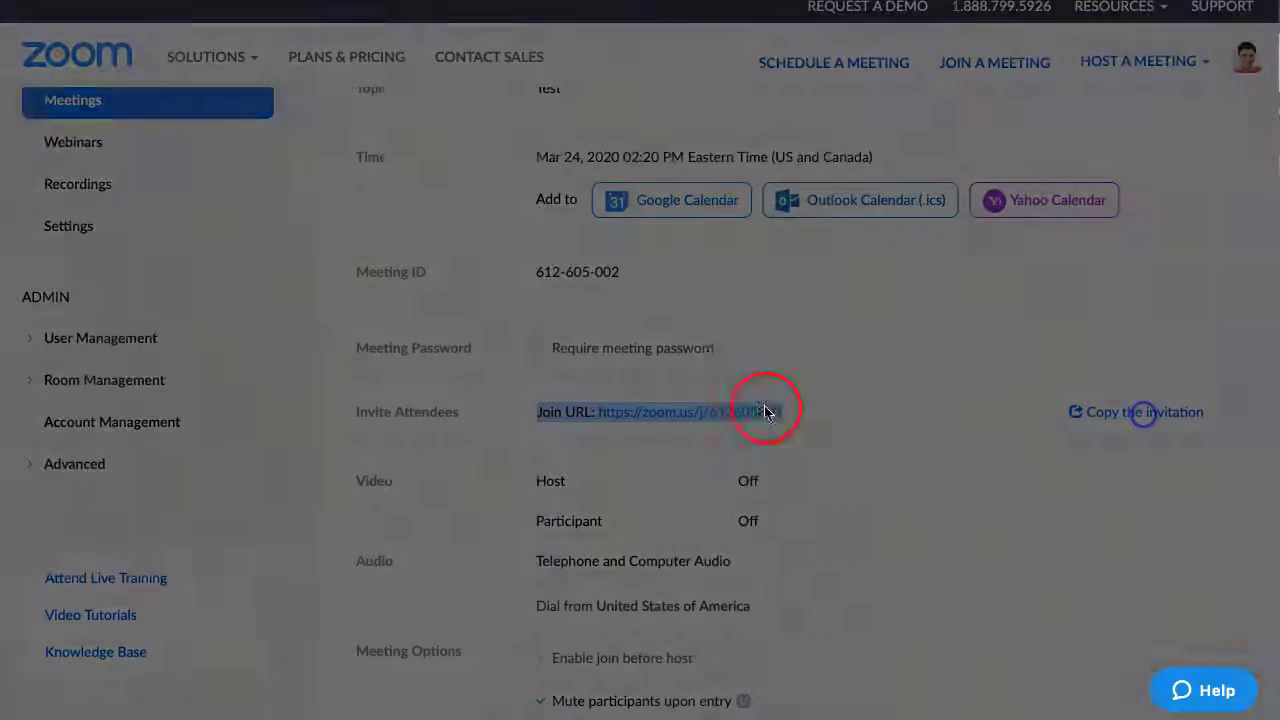
{"action": "scroll", "coordinate": [567, 412], "scroll_direction": "down", "scroll_amount": 2}
{"action": "left_click", "coordinate": [896, 628]}
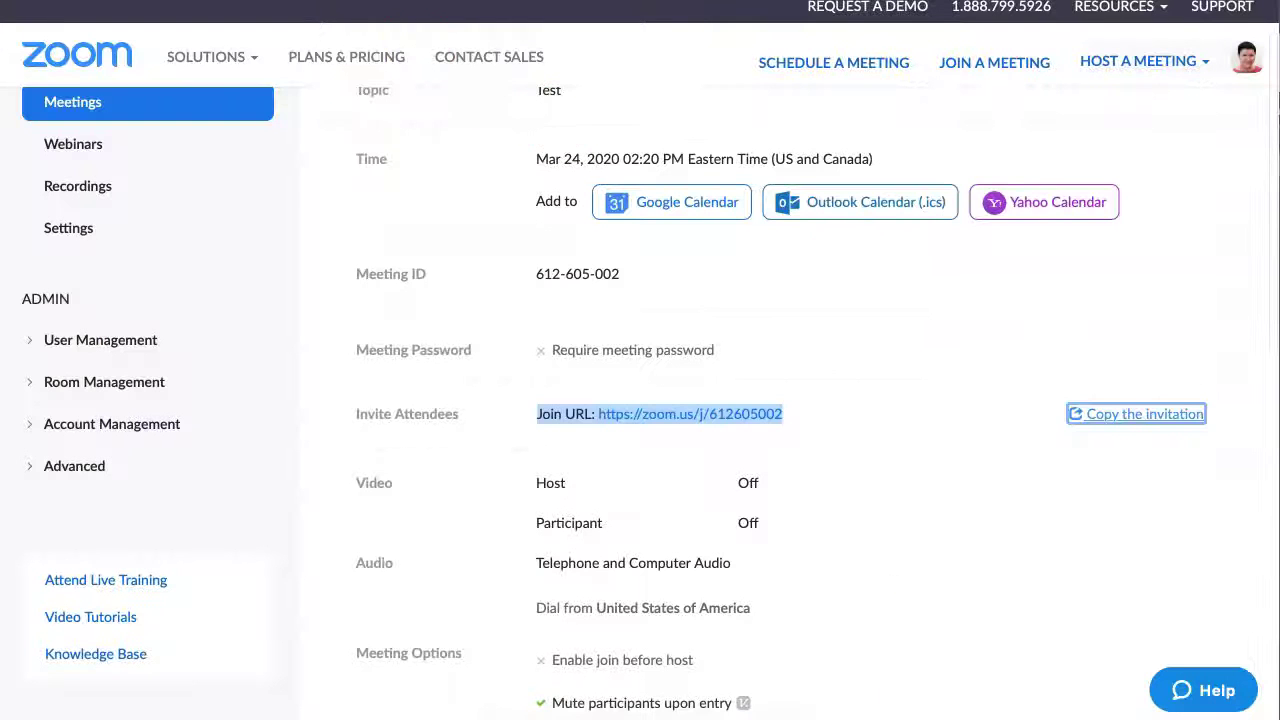